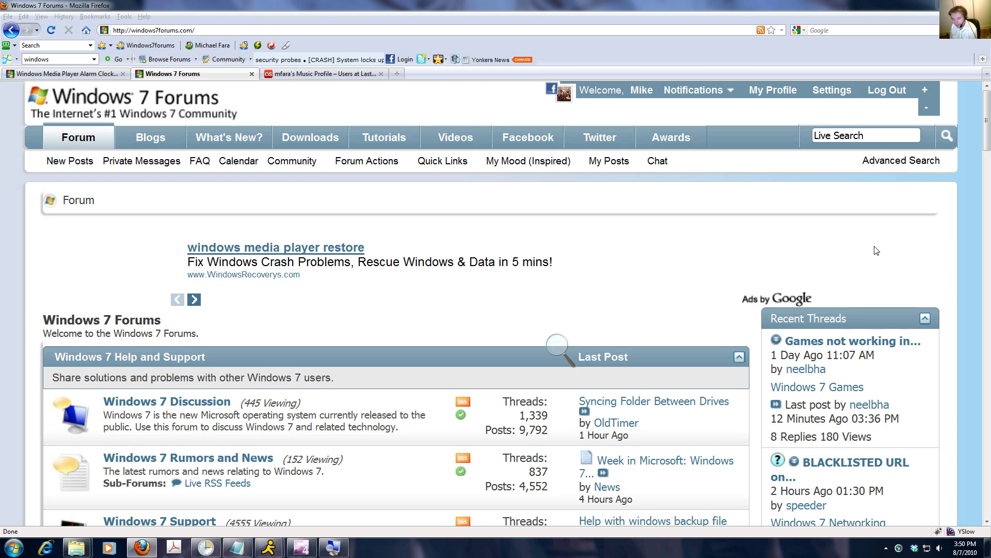
Live-search the forum for 'windows media player' and open the Media Player Alarm Clock thread
{"action": "left_click", "coordinate": [868, 137]}
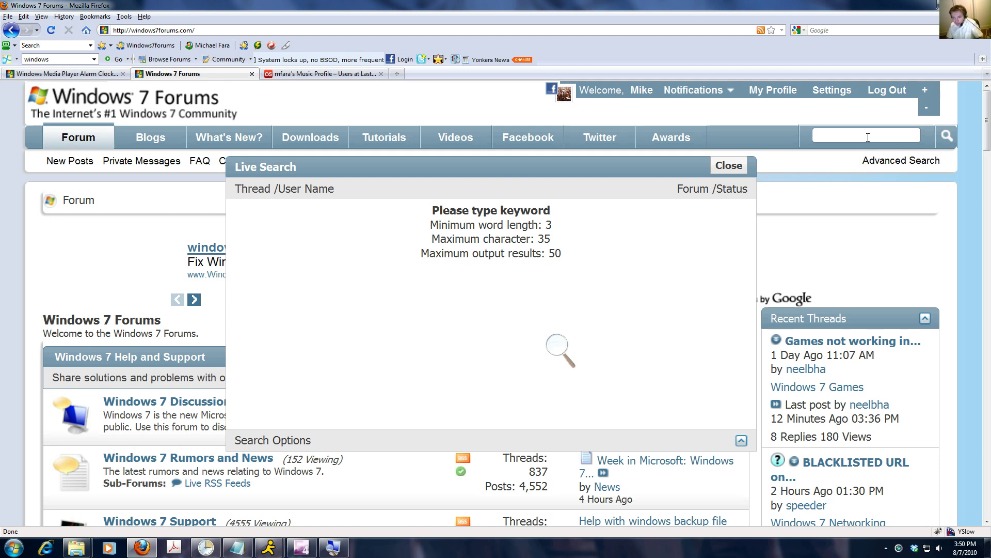
{"action": "type", "text": "windows med"}
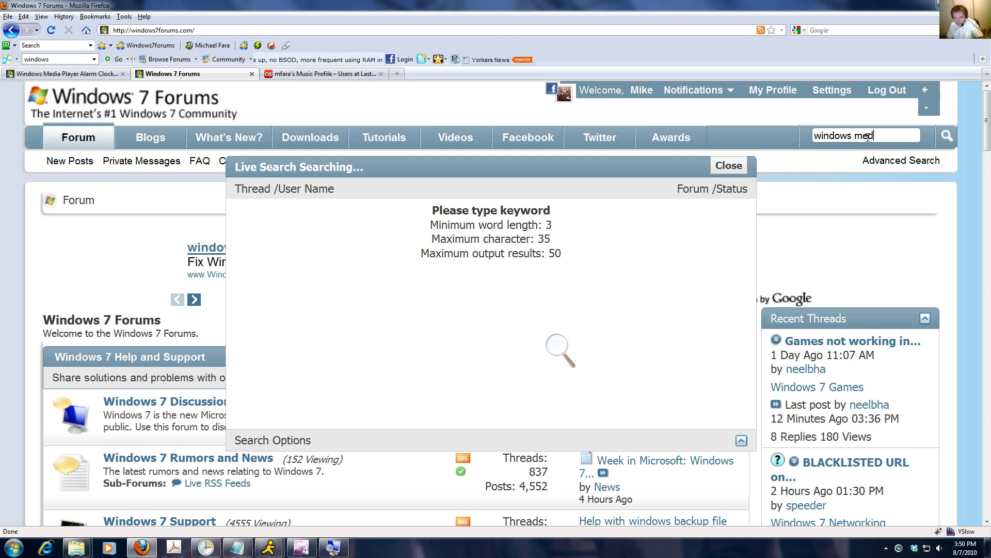
{"action": "type", "text": "ia player"}
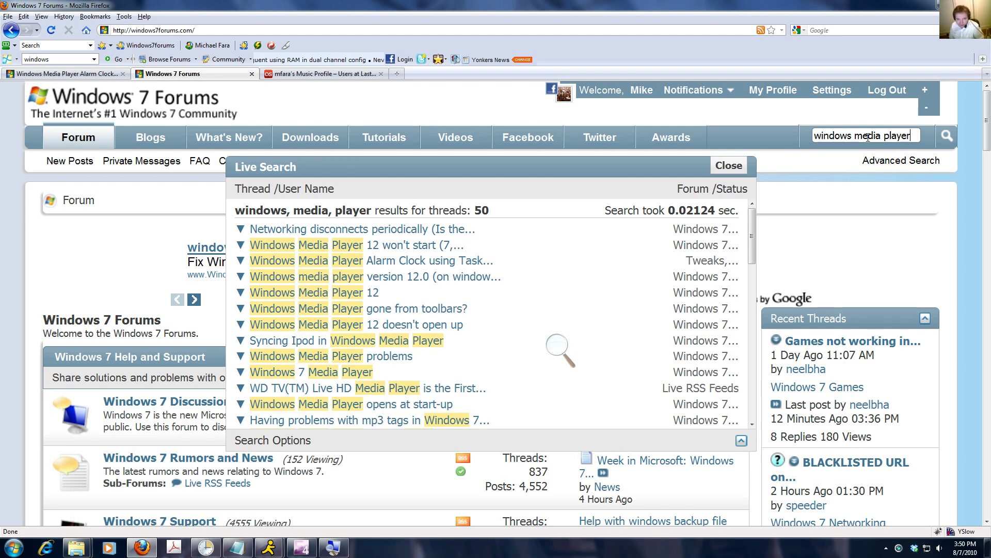
{"action": "left_click", "coordinate": [479, 261]}
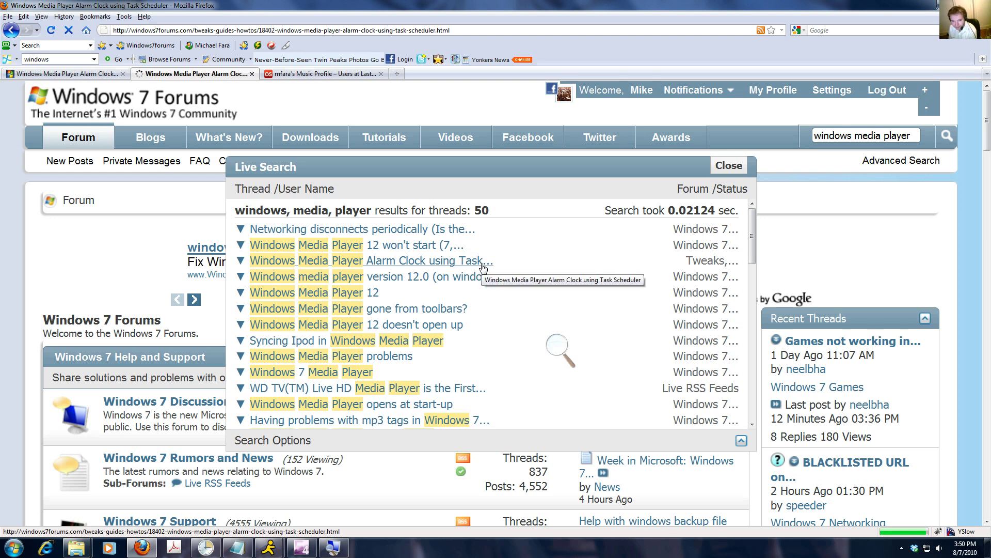
Read through the thread's Steps 1–4, ending at Step 1 on launching Task Scheduler
{"action": "scroll", "coordinate": [684, 268], "scroll_direction": "down", "scroll_amount": 3}
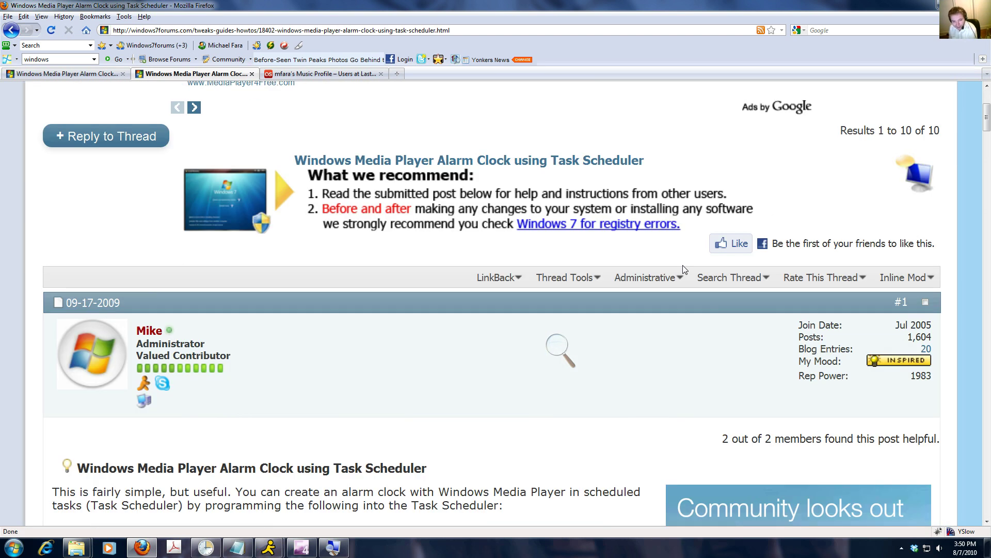
{"action": "scroll", "coordinate": [685, 269], "scroll_direction": "down", "scroll_amount": 3}
{"action": "scroll", "coordinate": [685, 272], "scroll_direction": "down", "scroll_amount": 2}
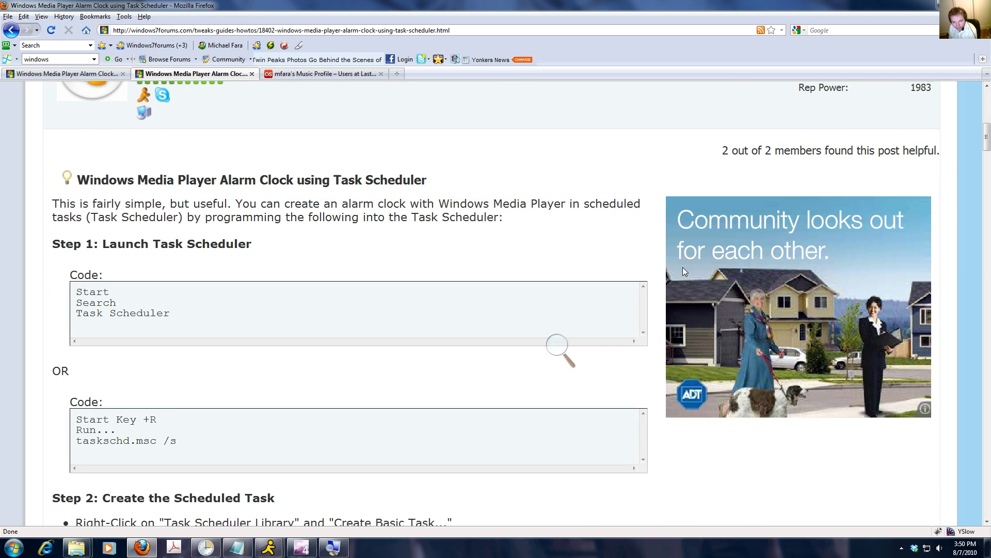
{"action": "scroll", "coordinate": [683, 268], "scroll_direction": "down", "scroll_amount": 9}
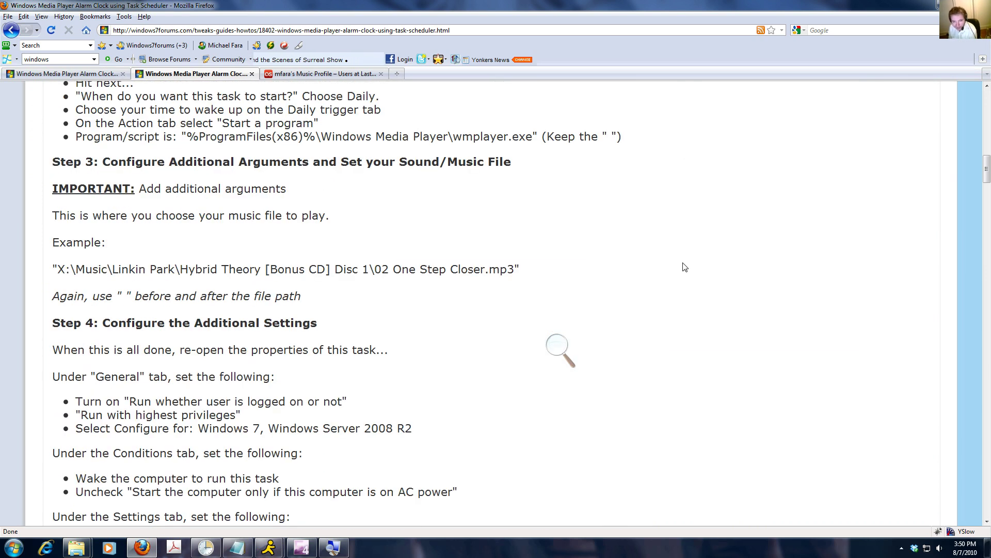
{"action": "scroll", "coordinate": [685, 268], "scroll_direction": "up", "scroll_amount": 13}
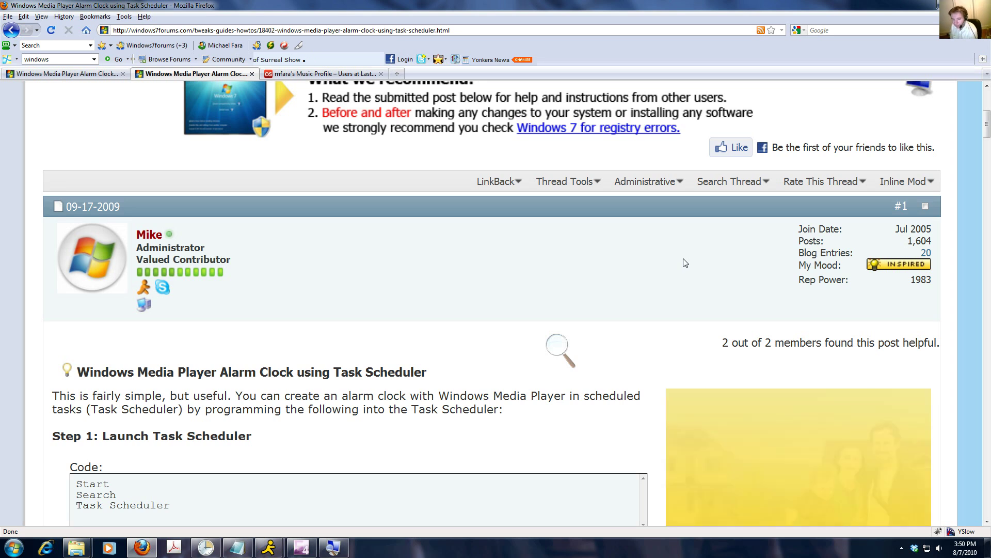
{"action": "scroll", "coordinate": [684, 261], "scroll_direction": "down", "scroll_amount": 3}
{"action": "scroll", "coordinate": [683, 259], "scroll_direction": "down", "scroll_amount": 2}
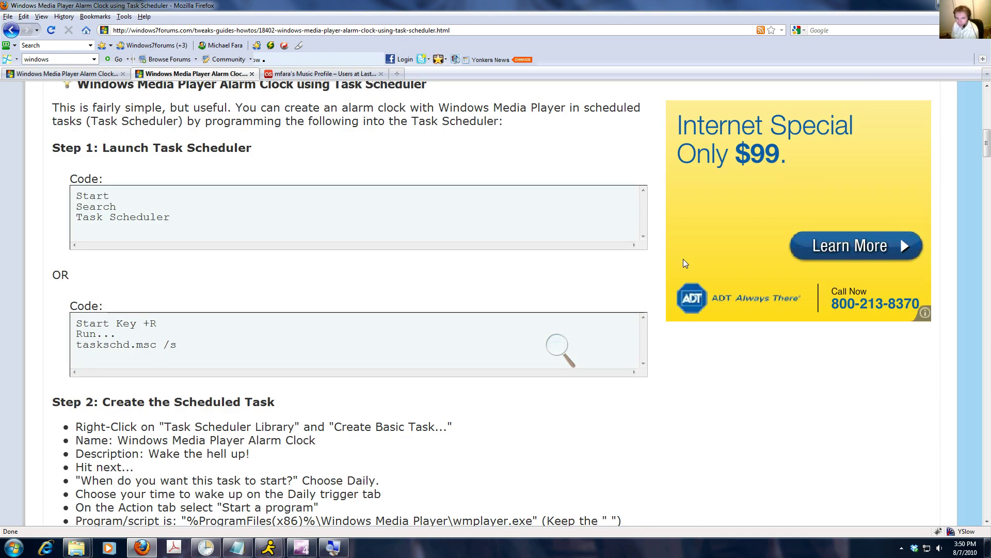
{"action": "scroll", "coordinate": [683, 262], "scroll_direction": "up", "scroll_amount": 2}
{"action": "scroll", "coordinate": [683, 261], "scroll_direction": "up", "scroll_amount": 3}
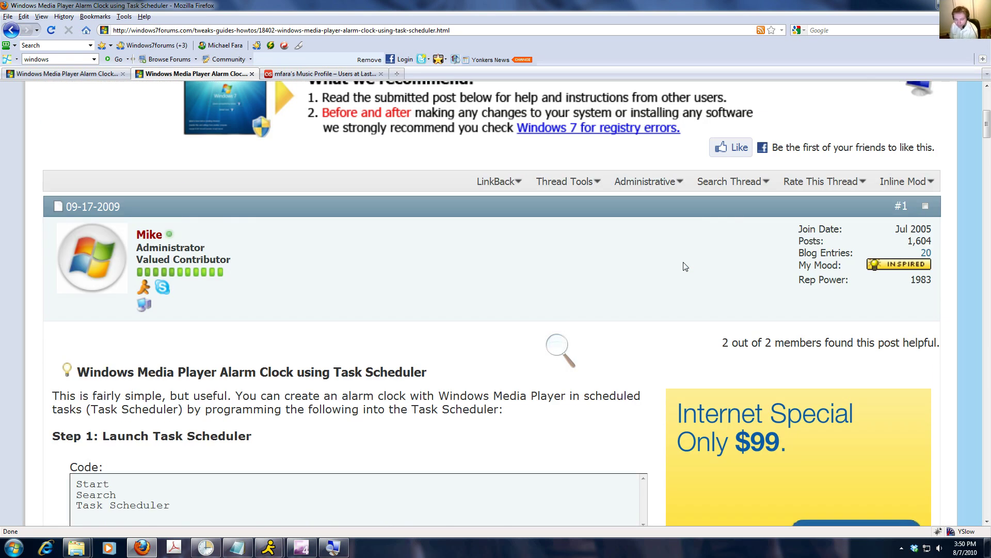
{"action": "scroll", "coordinate": [681, 295], "scroll_direction": "down", "scroll_amount": 2}
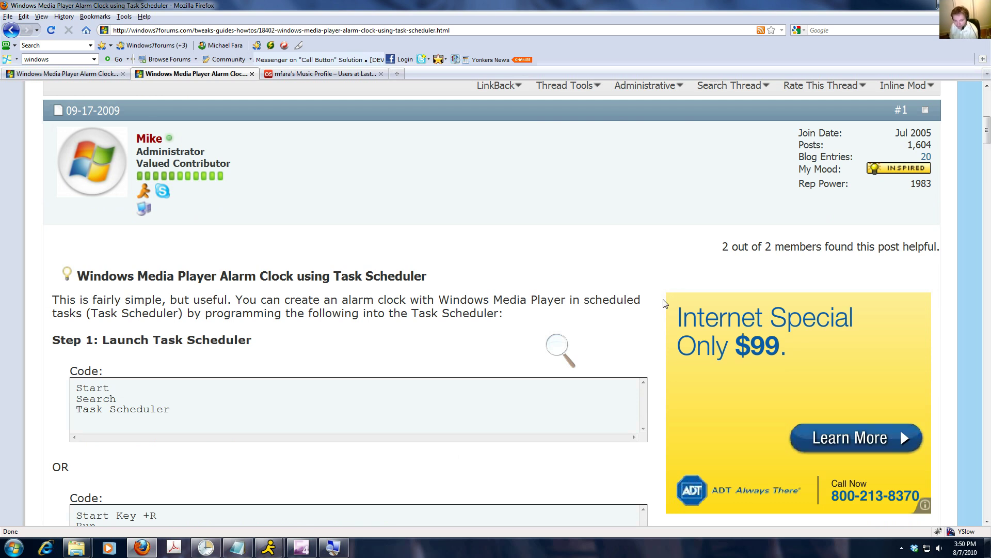
{"action": "scroll", "coordinate": [664, 304], "scroll_direction": "down", "scroll_amount": 3}
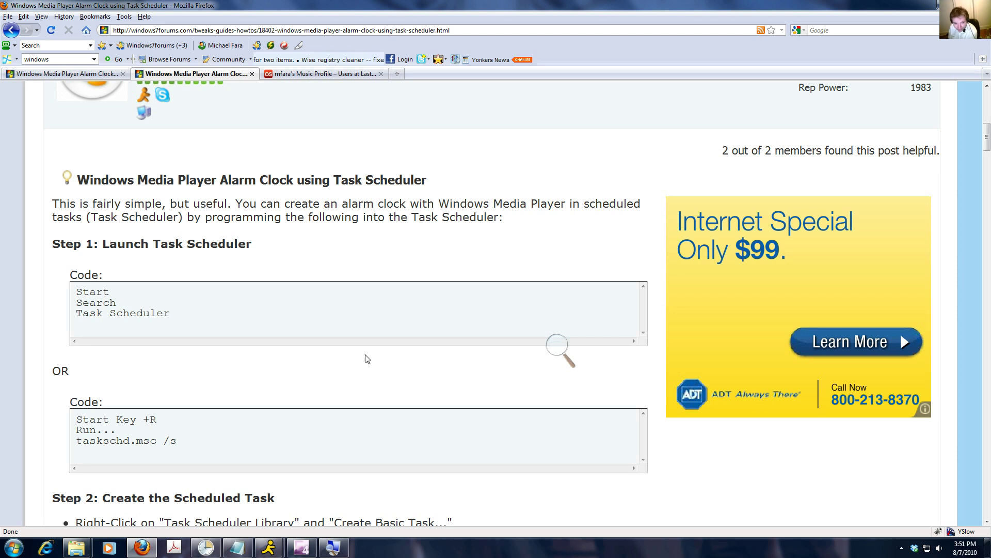
Search the Start menu for 'Task Scheduler' and launch it
{"action": "left_click", "coordinate": [14, 547]}
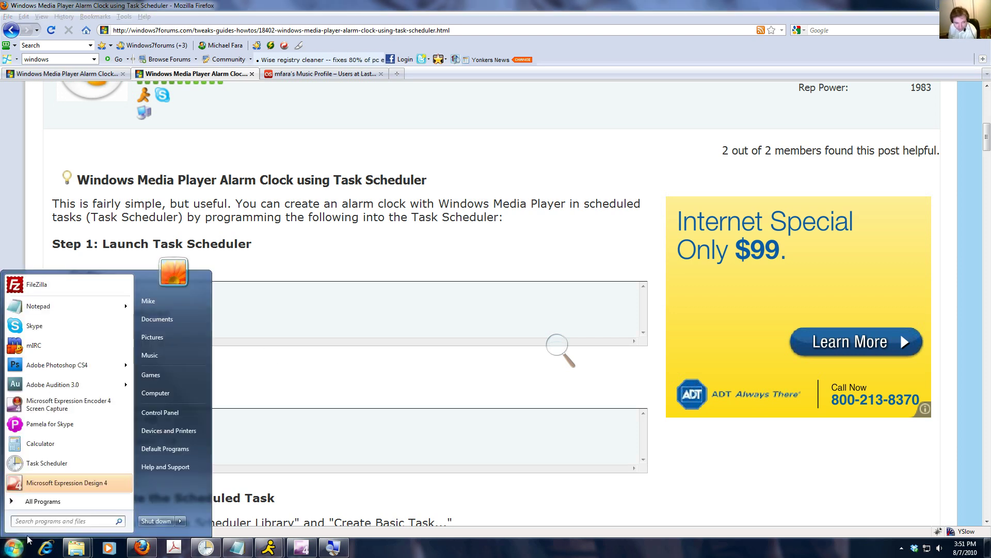
{"action": "left_click", "coordinate": [31, 520]}
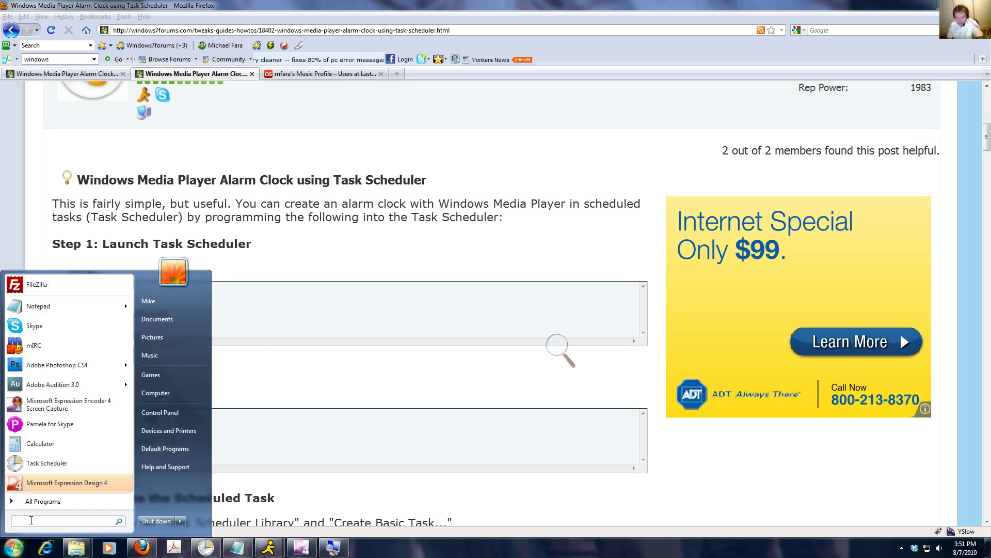
{"action": "type", "text": "Task Sch"}
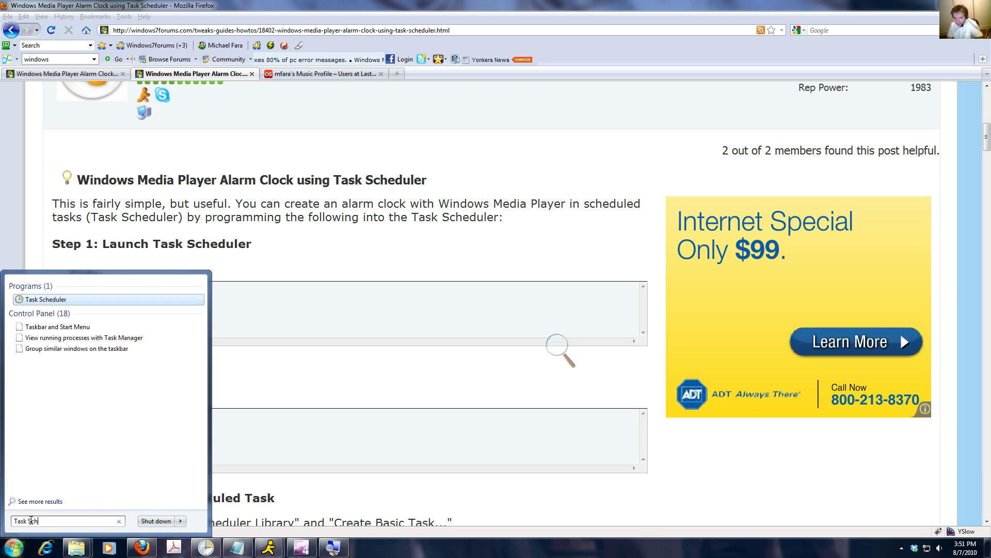
{"action": "type", "text": "eduler"}
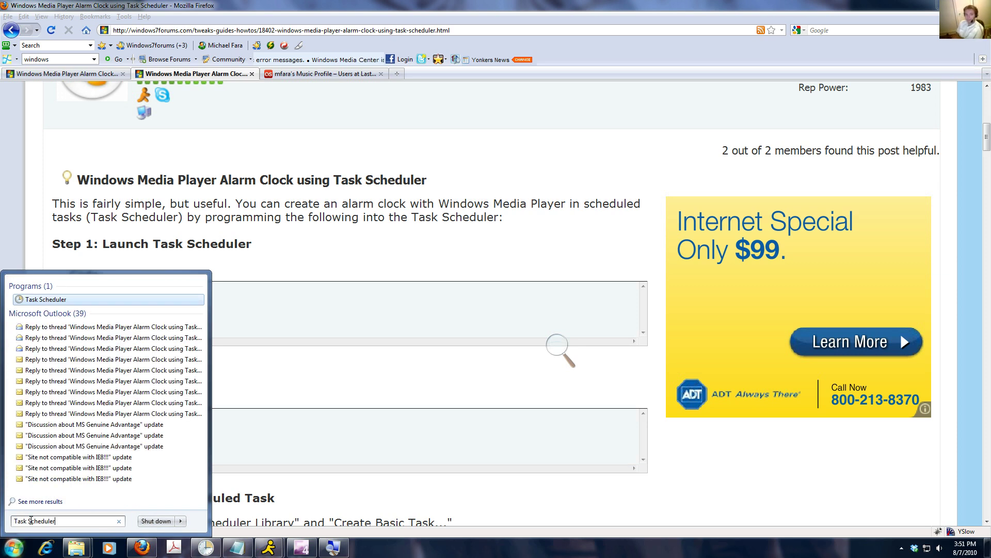
{"action": "key", "text": "Return"}
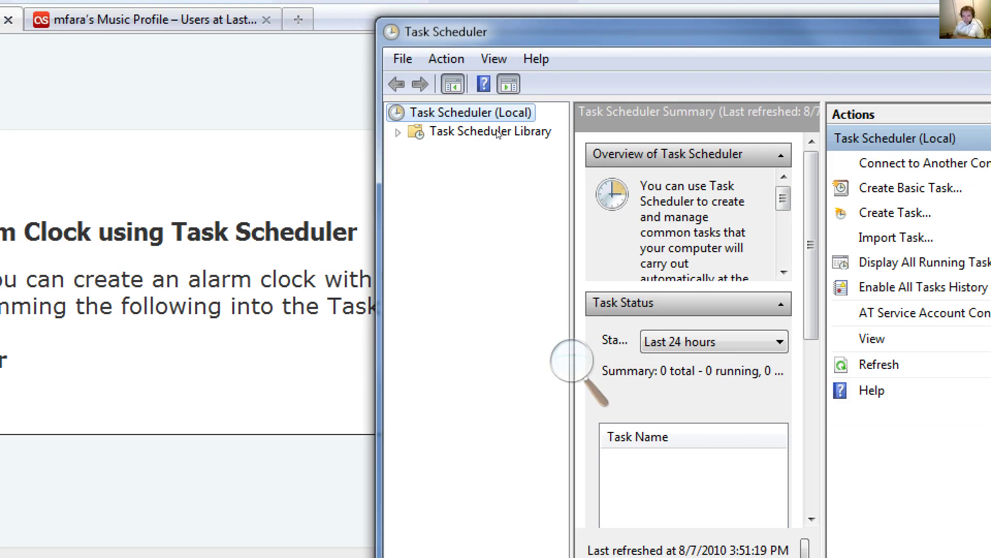
Start a new basic task in the Task Scheduler Library named Alarm
{"action": "left_click", "coordinate": [496, 132]}
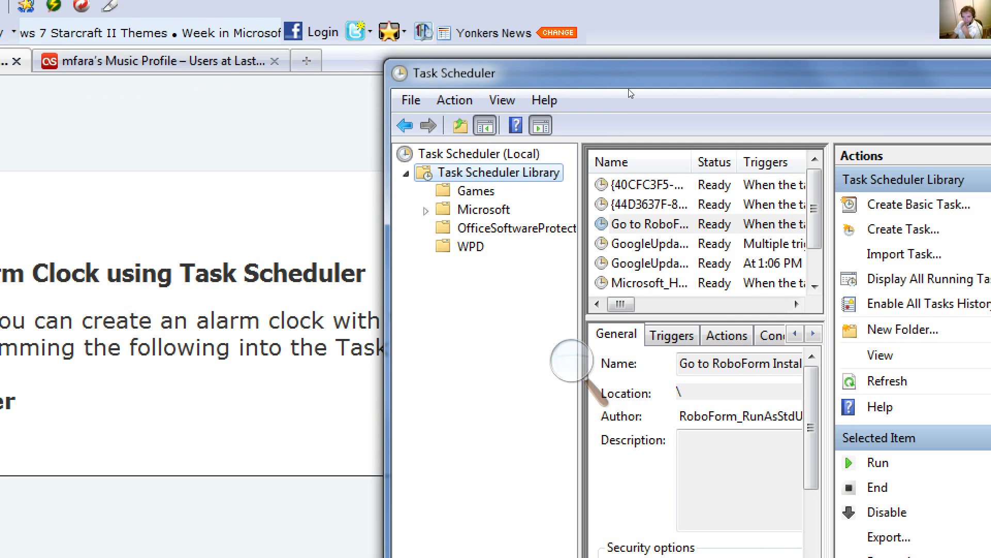
{"action": "left_click_drag", "start_coordinate": [633, 80], "coordinate": [347, 95]}
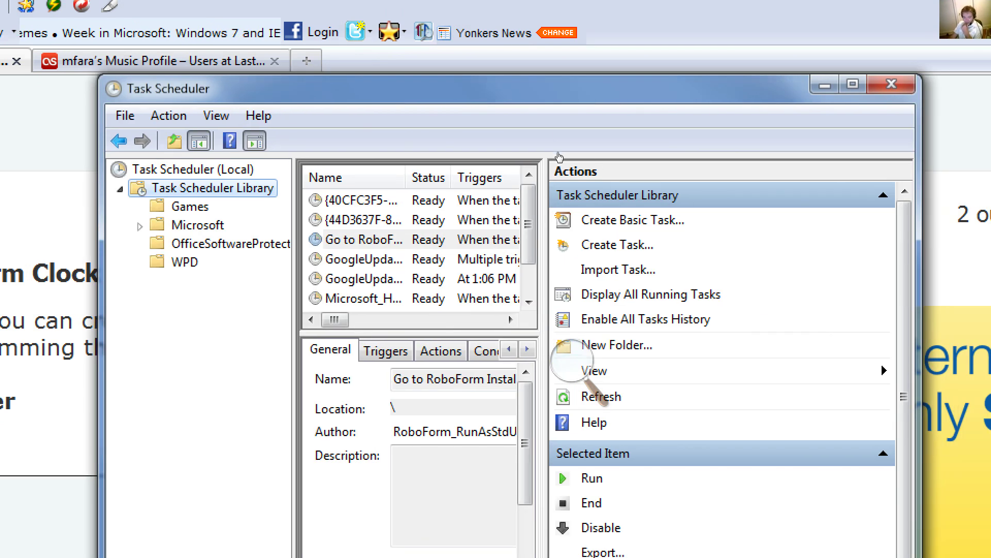
{"action": "left_click", "coordinate": [632, 220]}
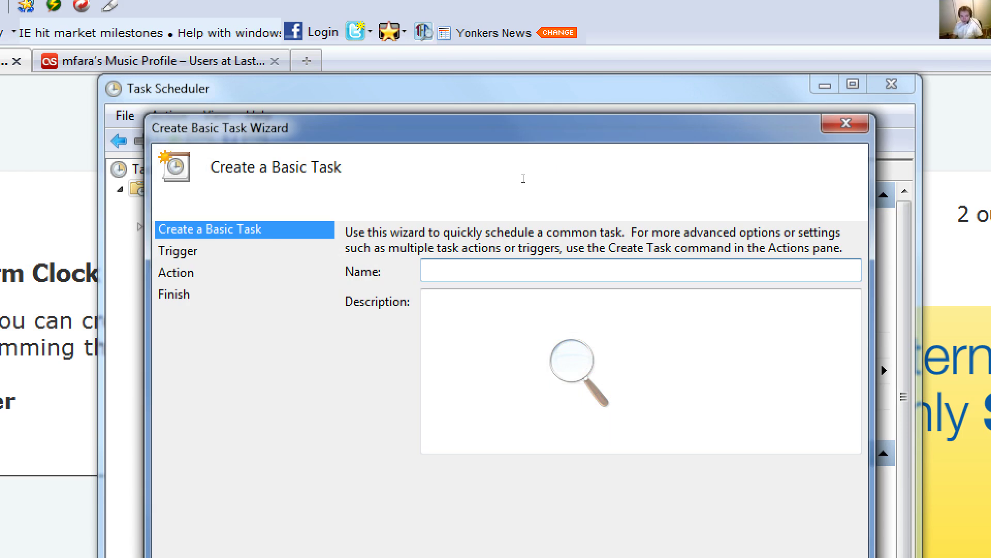
{"action": "type", "text": "aLAR"}
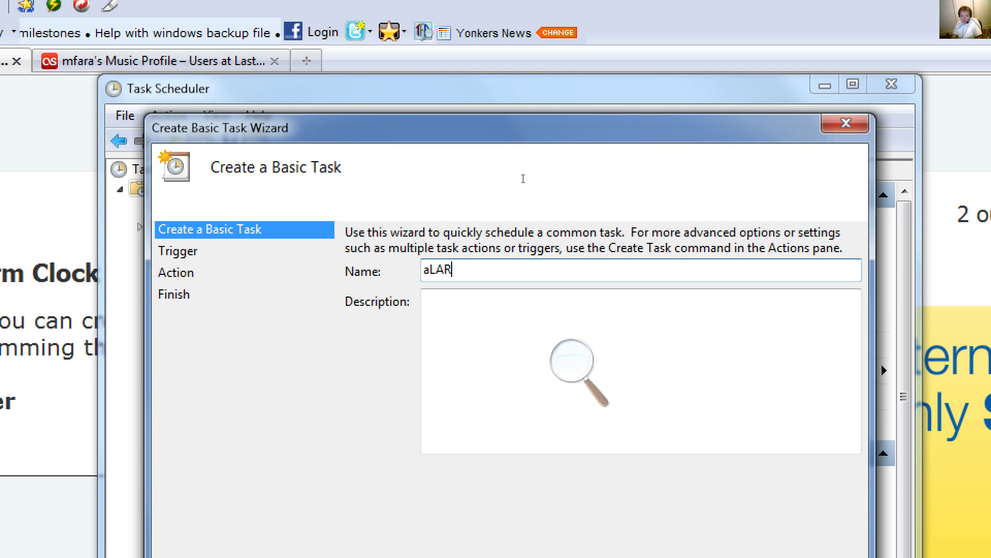
{"action": "key", "text": "BackSpace"}
{"action": "key", "text": "BackSpace"}
{"action": "key", "text": "BackSpace"}
{"action": "key", "text": "BackSpace"}
{"action": "type", "text": "Alarm"}
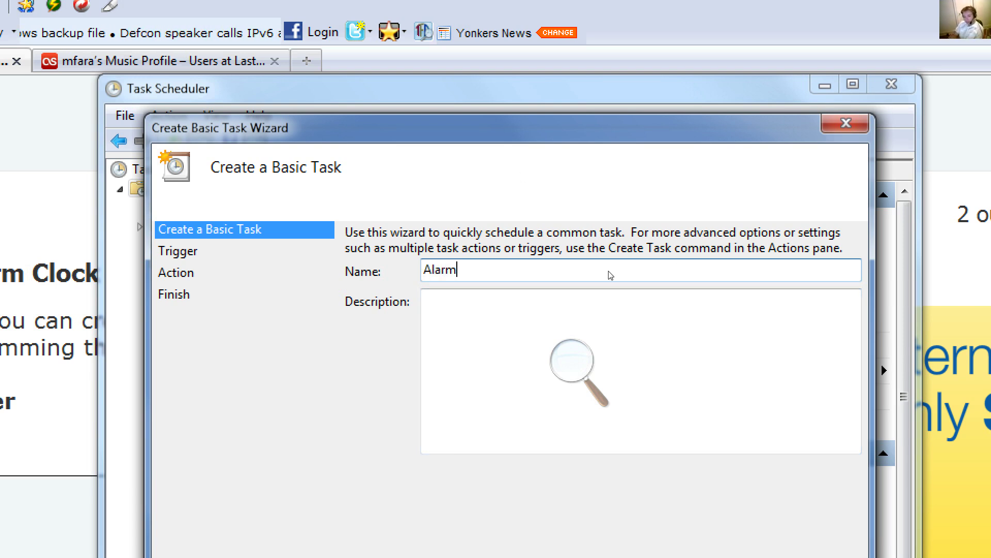
{"action": "key", "text": "Return"}
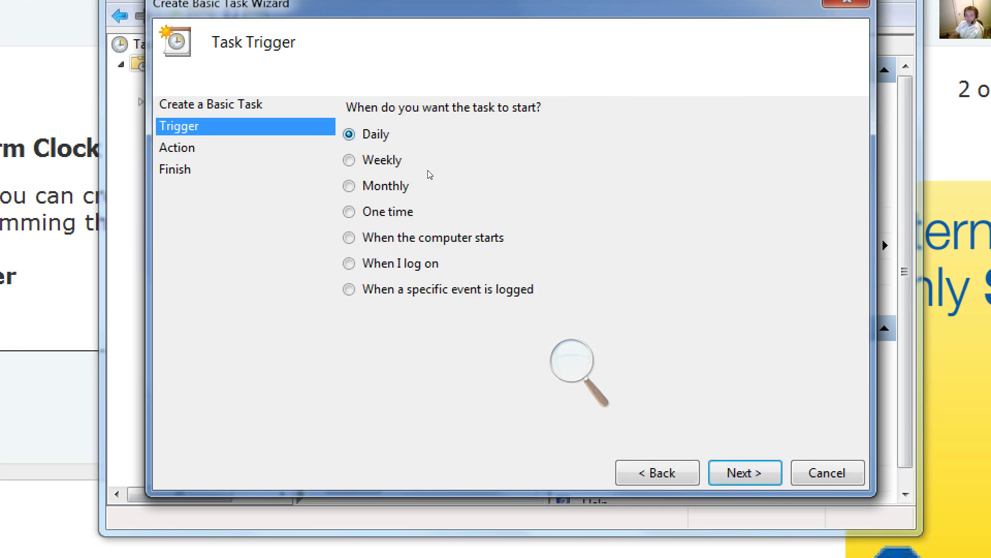
Give it a Daily trigger, every 1 day, starting at 3:57 PM
{"action": "key", "text": "Return"}
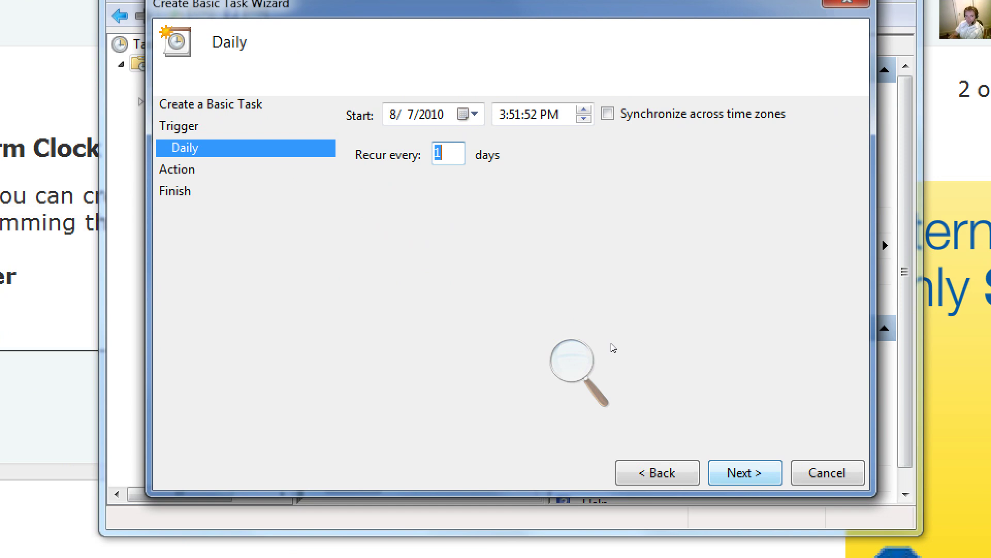
{"action": "key", "text": "shift+Tab"}
{"action": "key", "text": "shift+Tab"}
{"action": "key", "text": "Up"}
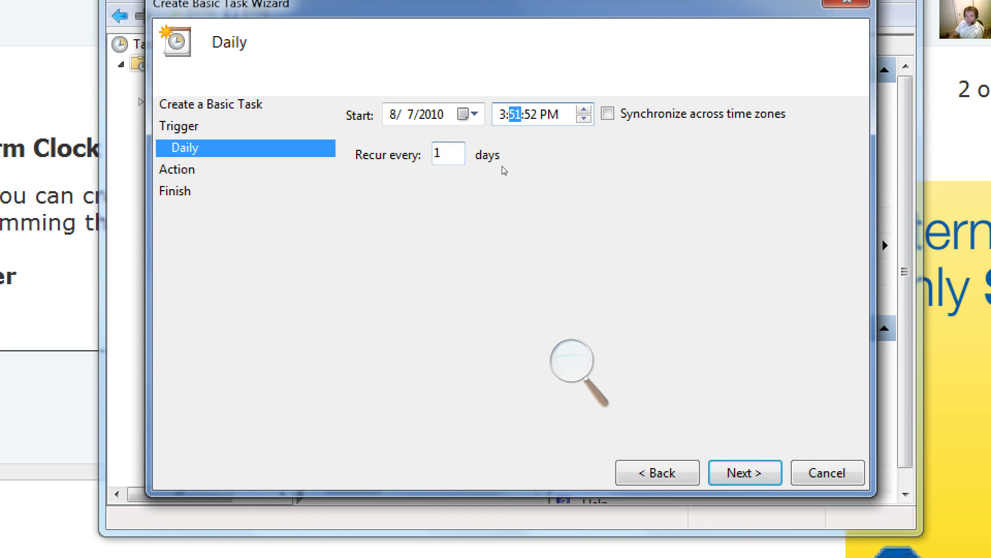
{"action": "key", "text": "Up"}
{"action": "key", "text": "Up"}
{"action": "key", "text": "Up"}
{"action": "key", "text": "Up"}
{"action": "key", "text": "Up"}
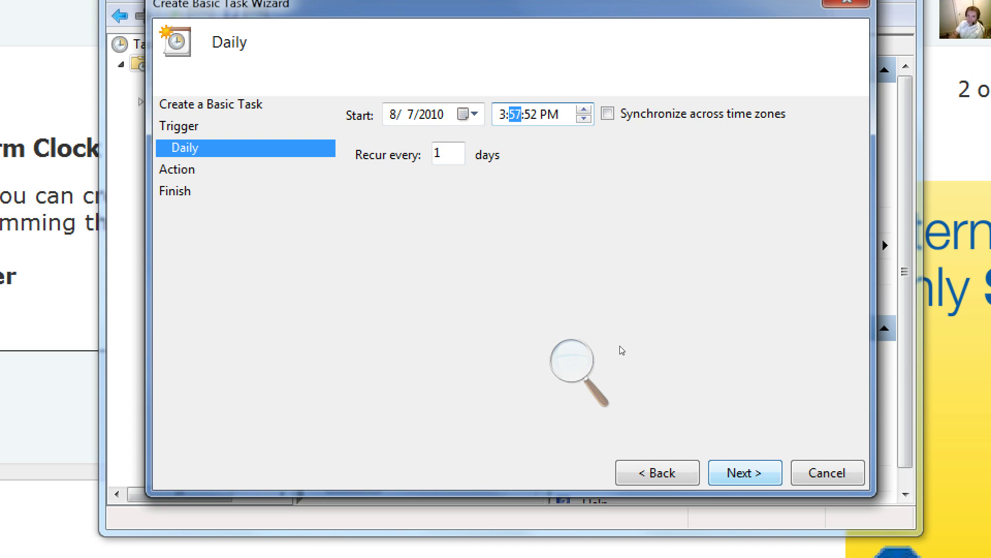
{"action": "key", "text": "Return"}
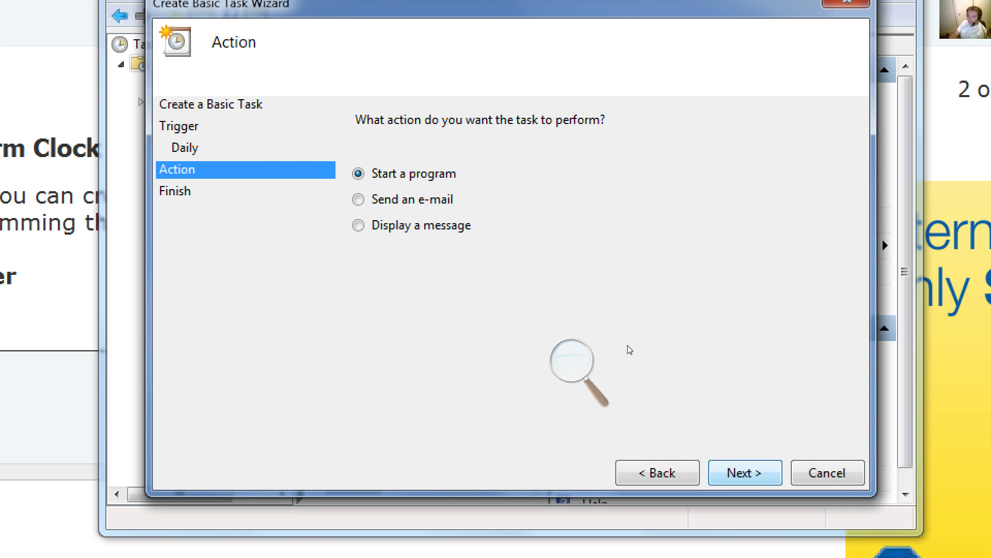
Keep Start a program as the action and show the tutorial's Step 3 on additional arguments
{"action": "key", "text": "Return"}
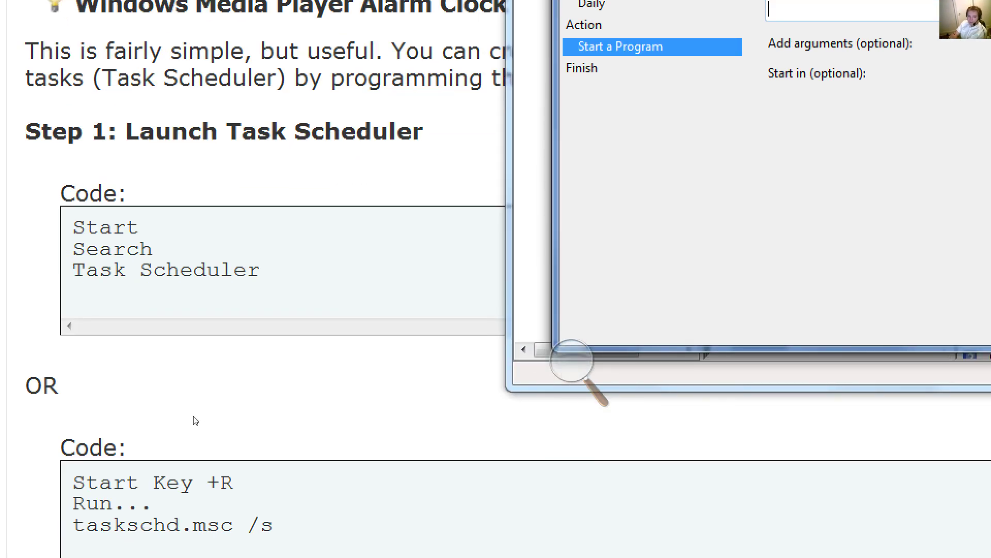
{"action": "left_click", "coordinate": [195, 420]}
{"action": "scroll", "coordinate": [195, 420], "scroll_direction": "down", "scroll_amount": 10}
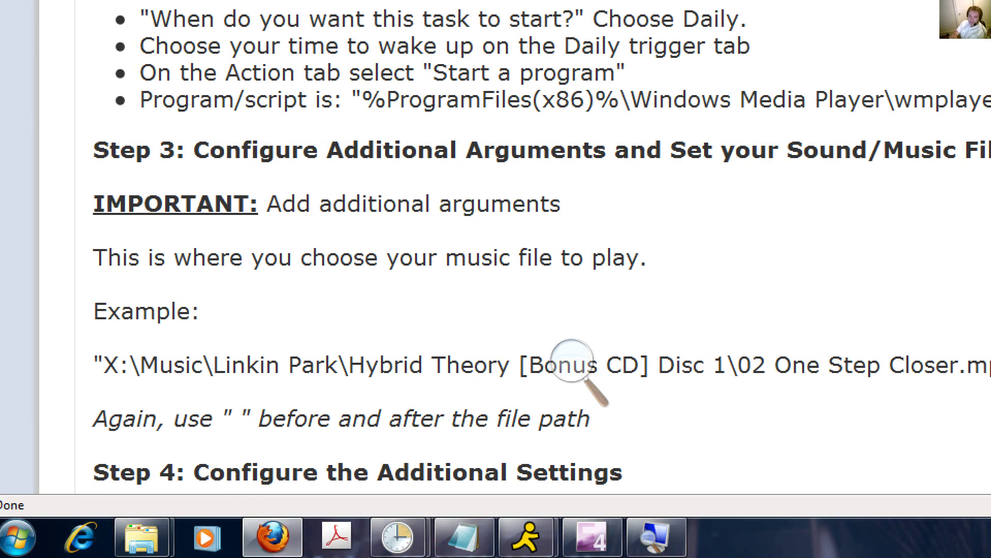
Copy the quoted wmplayer.exe path from the first line of alarm-clock.txt in Notepad
{"action": "left_click", "coordinate": [464, 537]}
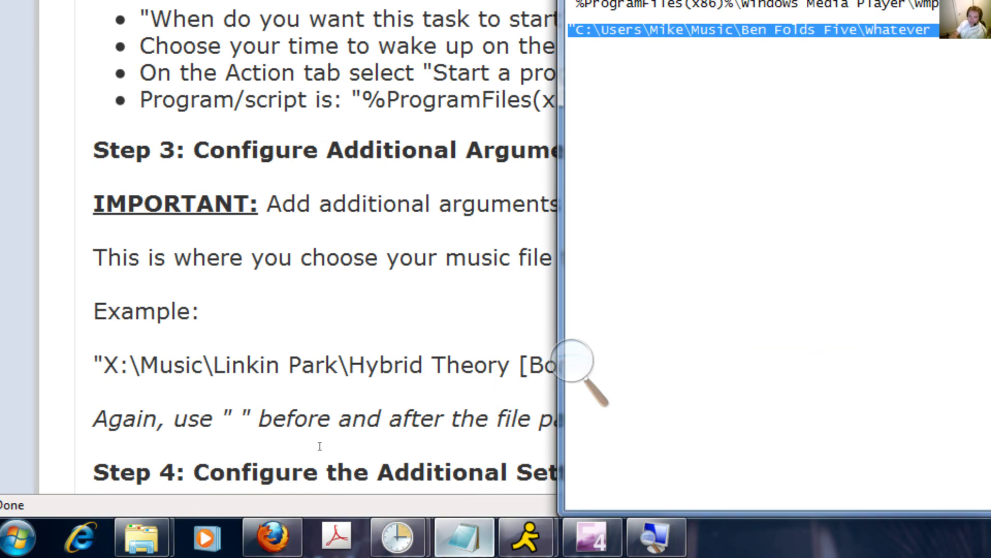
{"action": "key", "text": "Up"}
{"action": "key", "text": "Up"}
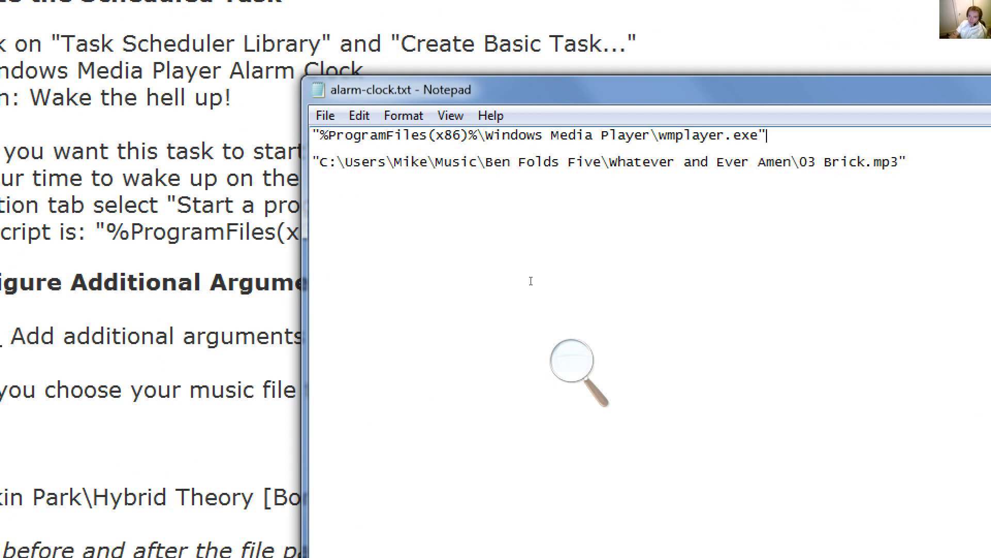
{"action": "key", "text": "shift+Home"}
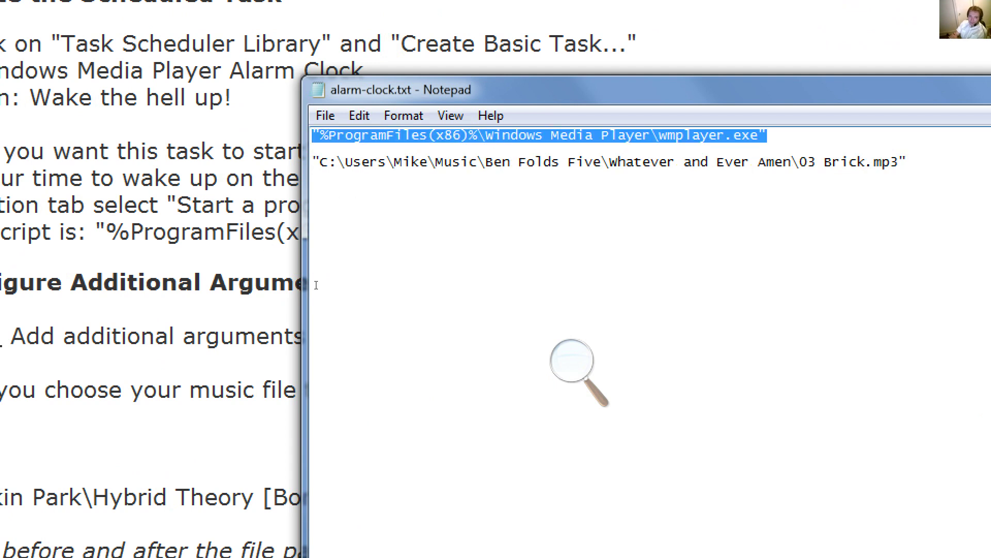
{"action": "key", "text": "shift+F10"}
{"action": "key", "text": "Down"}
{"action": "key", "text": "Down"}
{"action": "key", "text": "Return"}
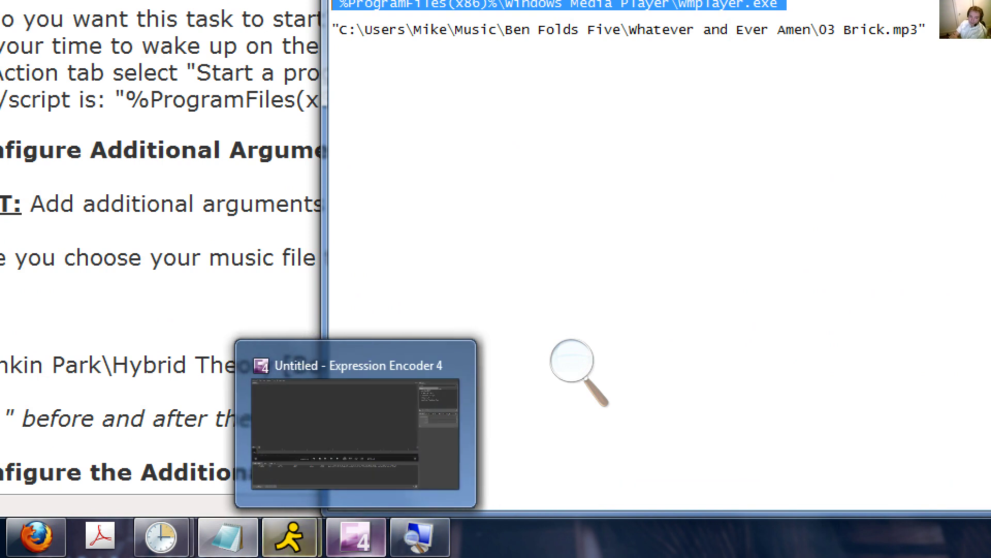
{"action": "mouse_move", "coordinate": [289, 537]}
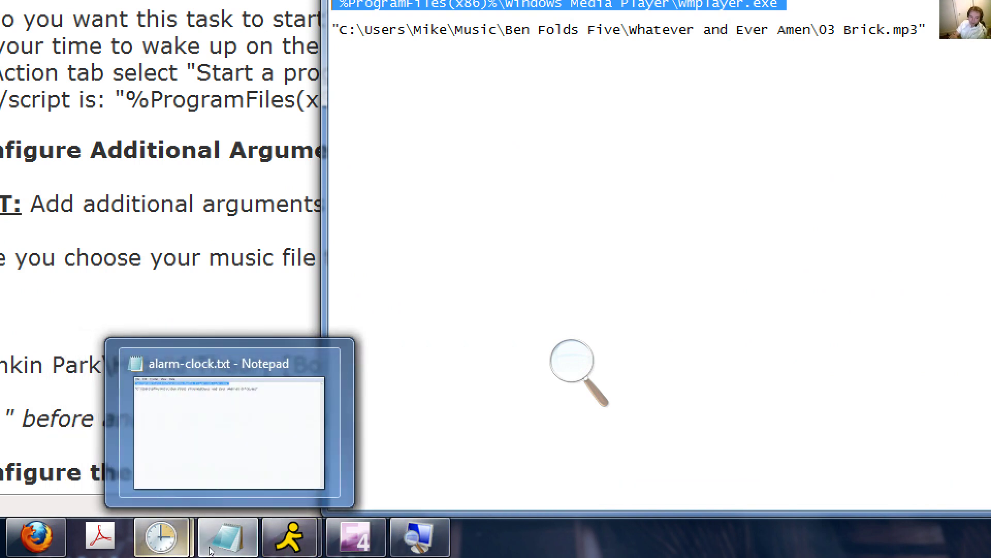
{"action": "mouse_move", "coordinate": [161, 537]}
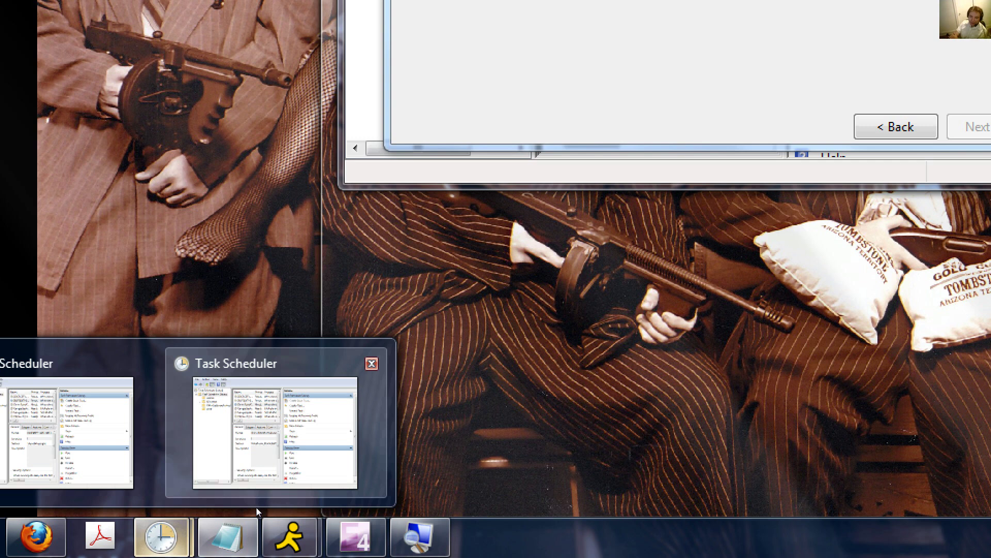
Paste the wmplayer.exe path into the wizard's Program/script field
{"action": "left_click", "coordinate": [256, 505]}
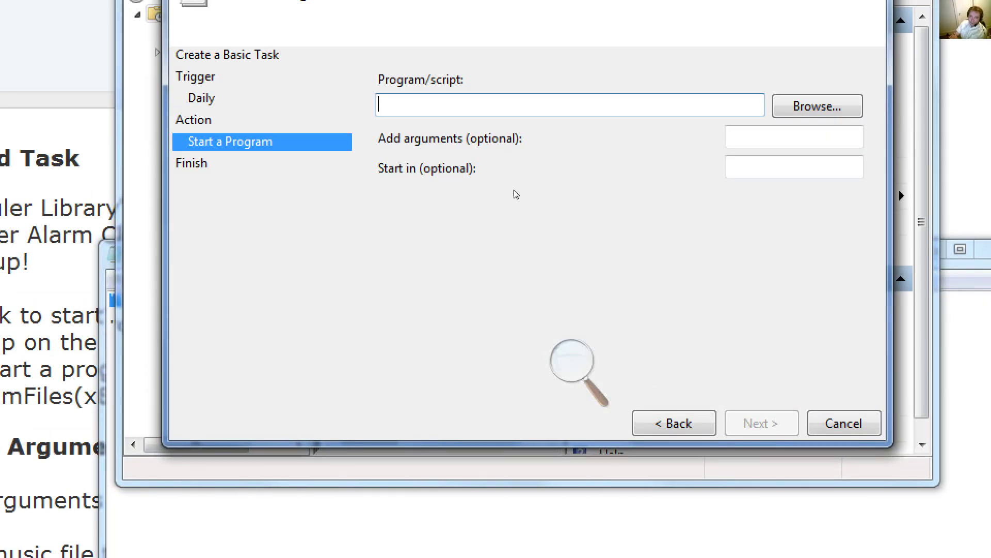
{"action": "right_click", "coordinate": [560, 109]}
{"action": "key", "text": "p"}
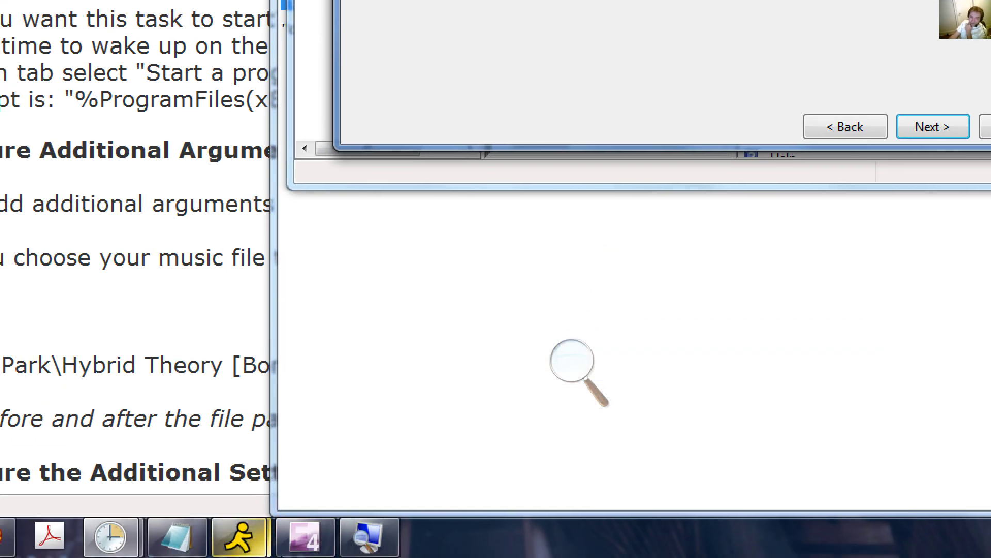
Copy the full quoted Brick.mp3 path from alarm-clock.txt in Notepad
{"action": "left_click", "coordinate": [177, 537]}
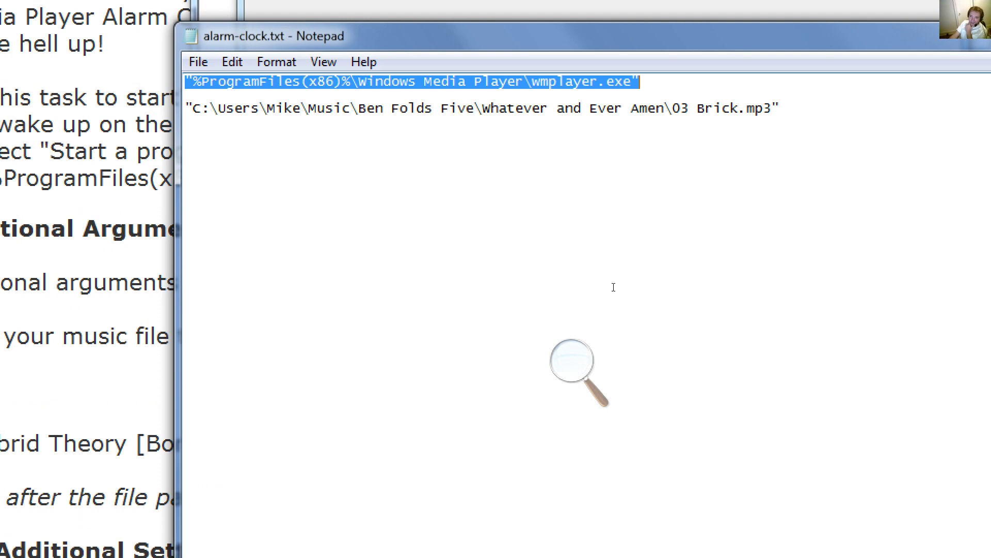
{"action": "left_click_drag", "start_coordinate": [701, 215], "coordinate": [402, 228]}
{"action": "left_click_drag", "start_coordinate": [304, 307], "coordinate": [269, 308]}
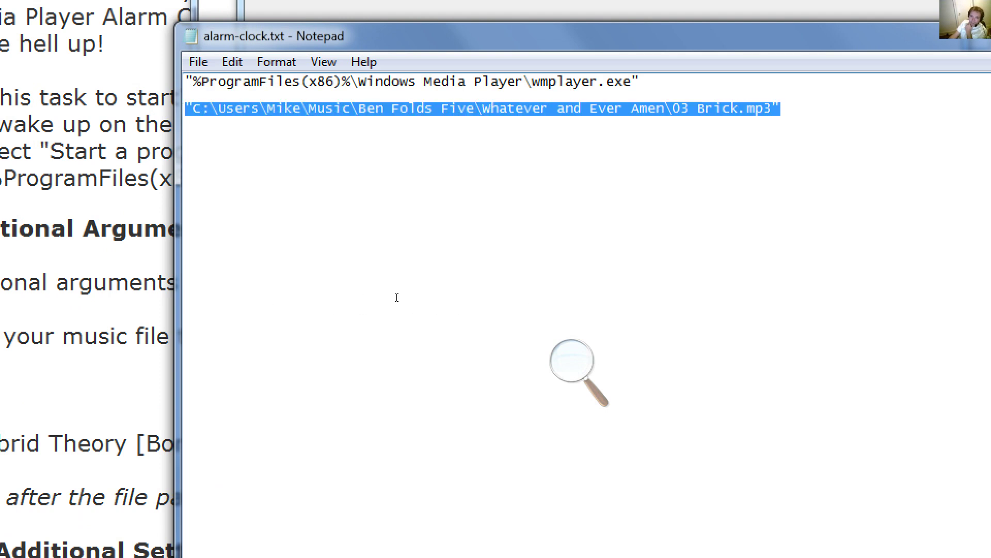
{"action": "right_click", "coordinate": [396, 114]}
{"action": "left_click", "coordinate": [443, 182]}
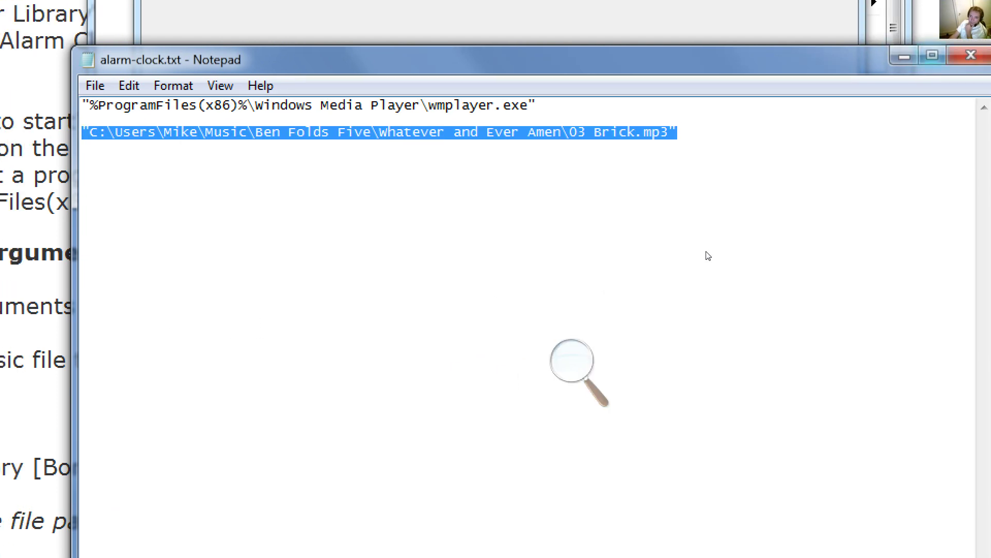
Paste the Brick.mp3 path into Add arguments and continue to the Summary
{"action": "key", "text": "alt+Tab"}
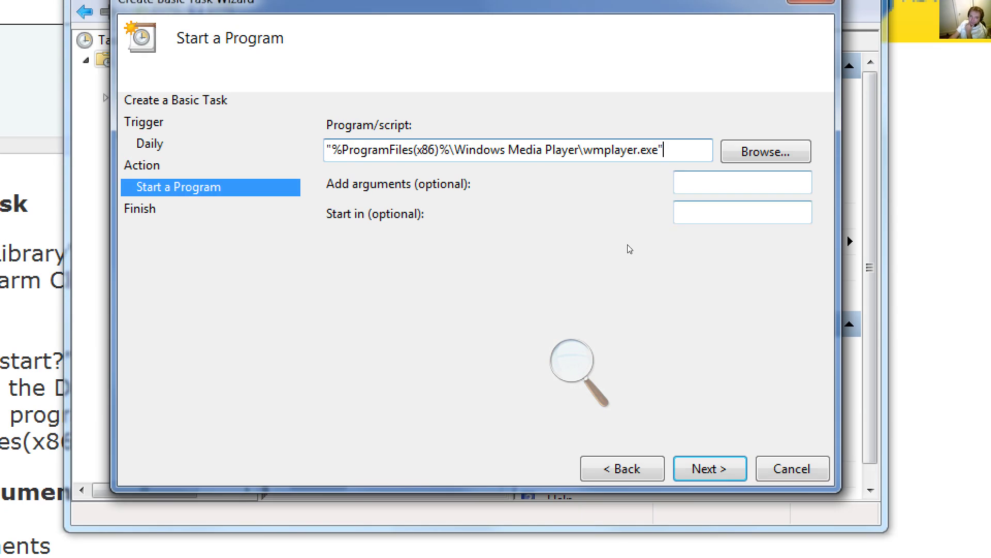
{"action": "key", "text": "Tab"}
{"action": "key", "text": "shift+F10"}
{"action": "key", "text": "Down"}
{"action": "key", "text": "Down"}
{"action": "key", "text": "Down"}
{"action": "key", "text": "Down"}
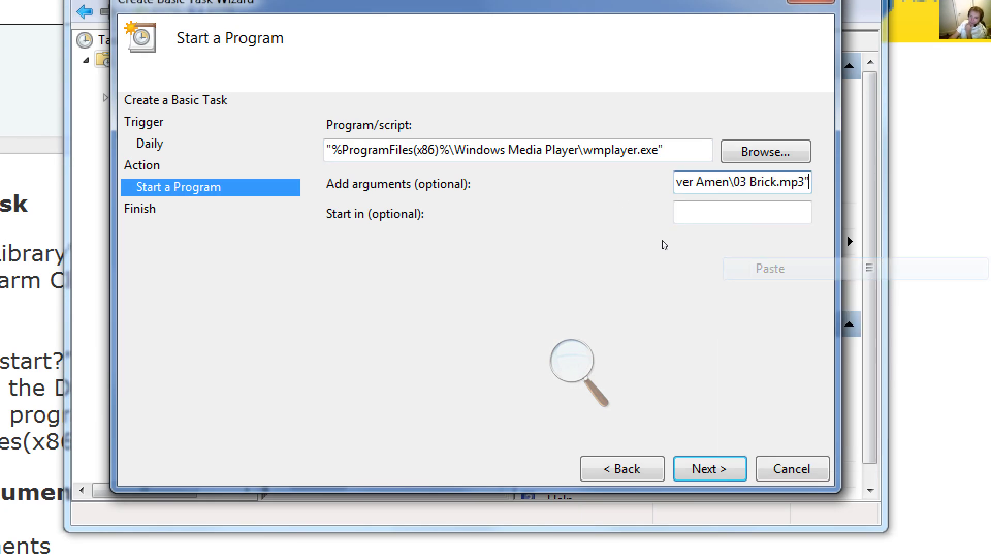
{"action": "key", "text": "ctrl+a"}
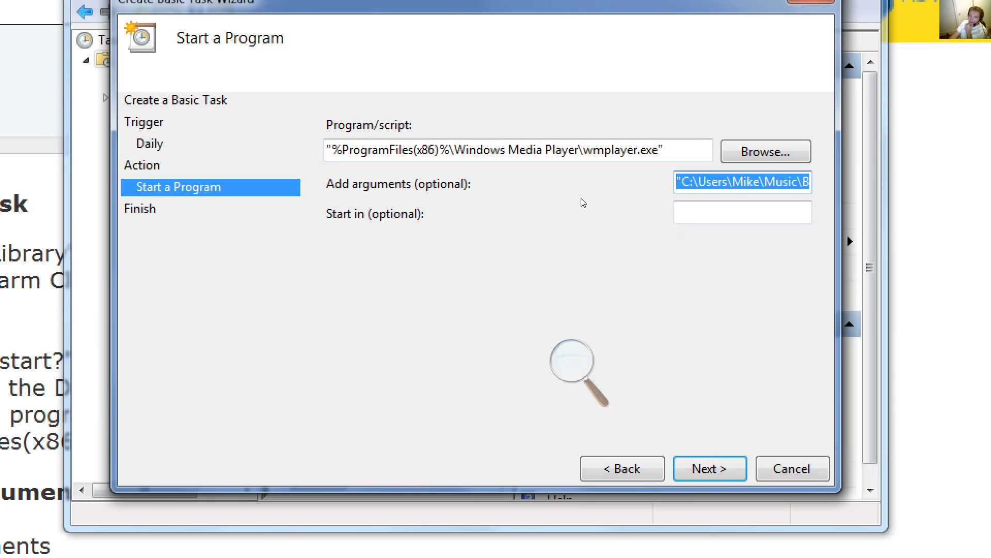
{"action": "key", "text": "Home"}
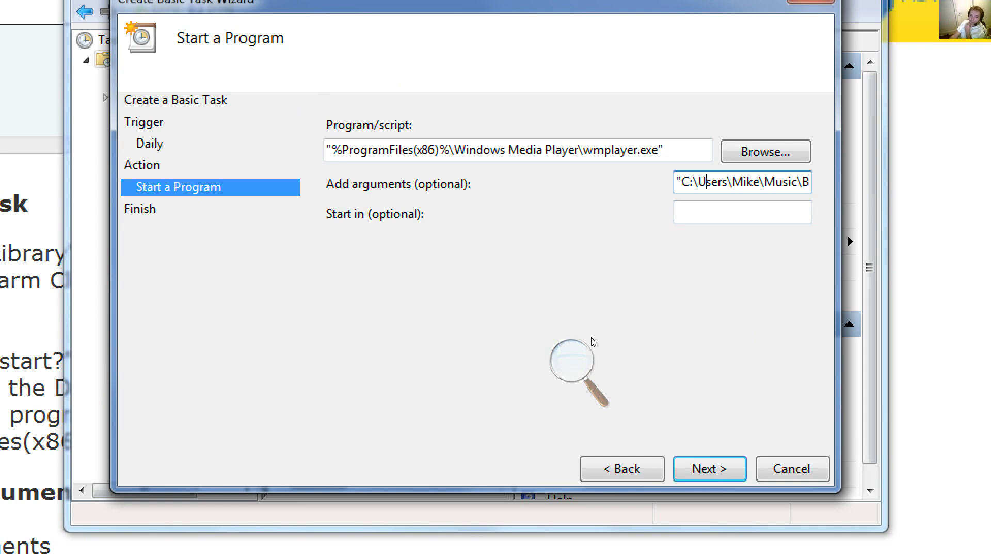
{"action": "key", "text": "Return"}
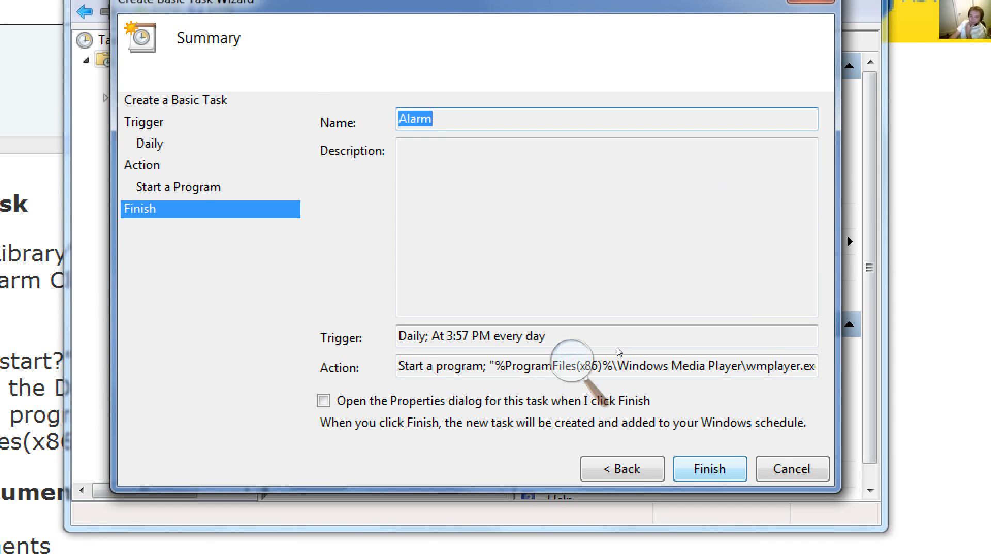
Finish creating the Alarm task and run it once as a test
{"action": "key", "text": "Return"}
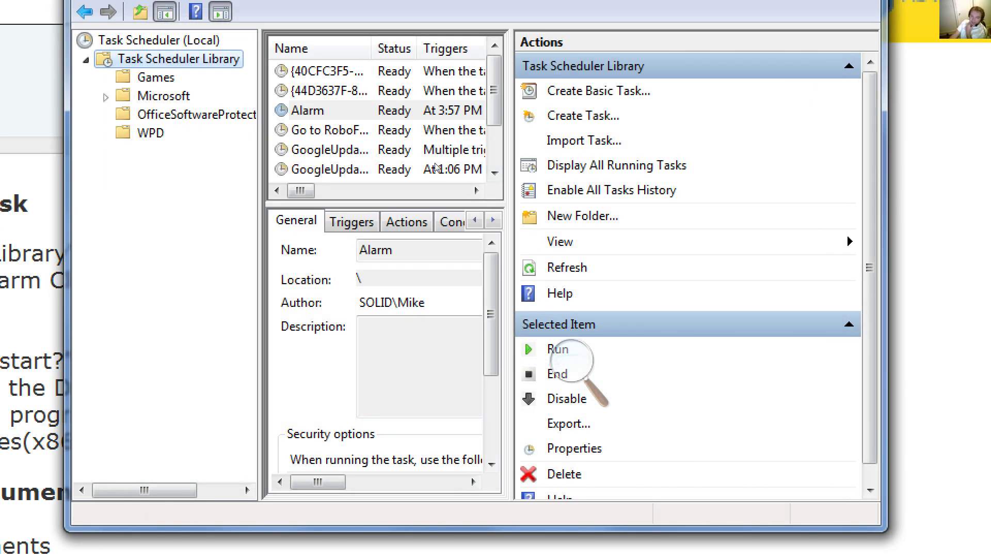
{"action": "key", "text": "shift+F10"}
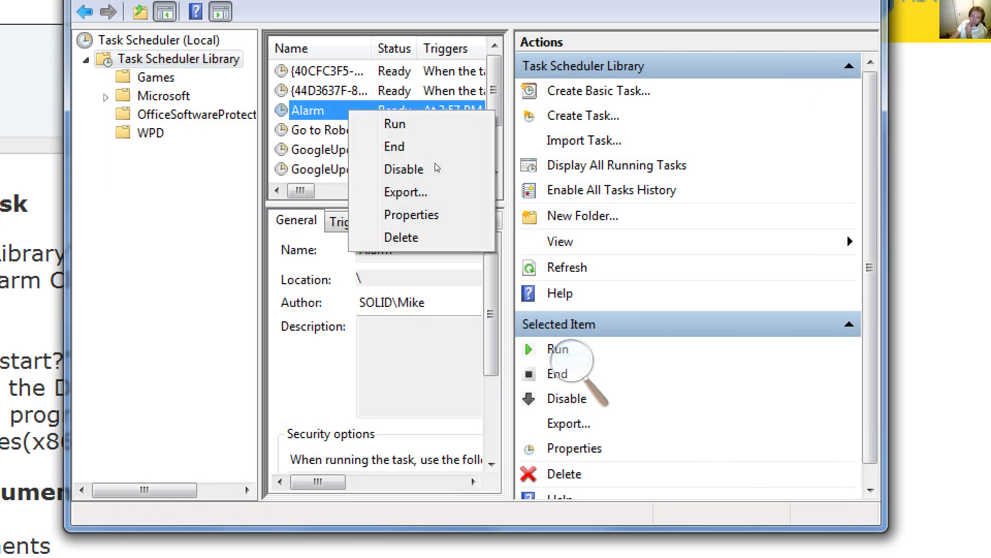
{"action": "key", "text": "Down"}
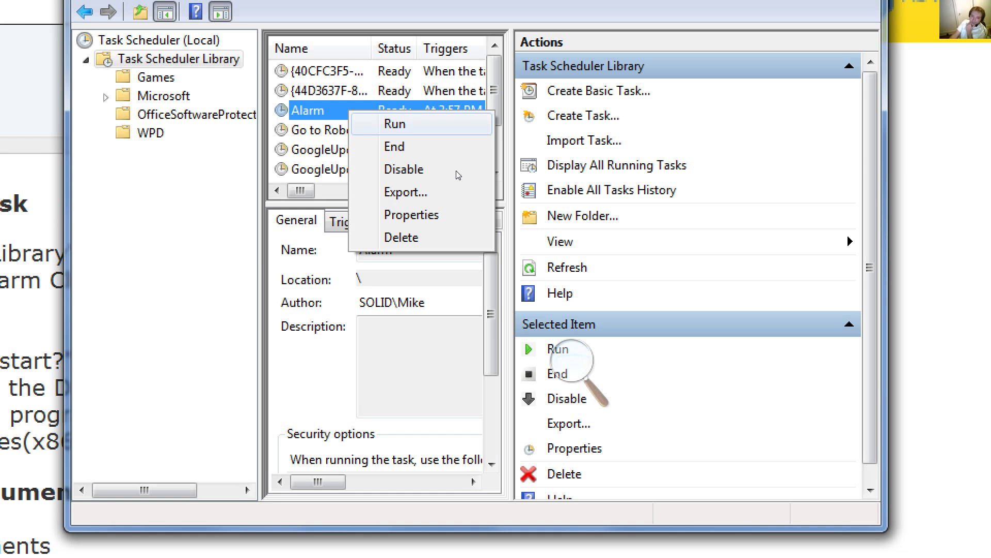
{"action": "key", "text": "Escape"}
{"action": "key", "text": "shift+F10"}
{"action": "key", "text": "Down"}
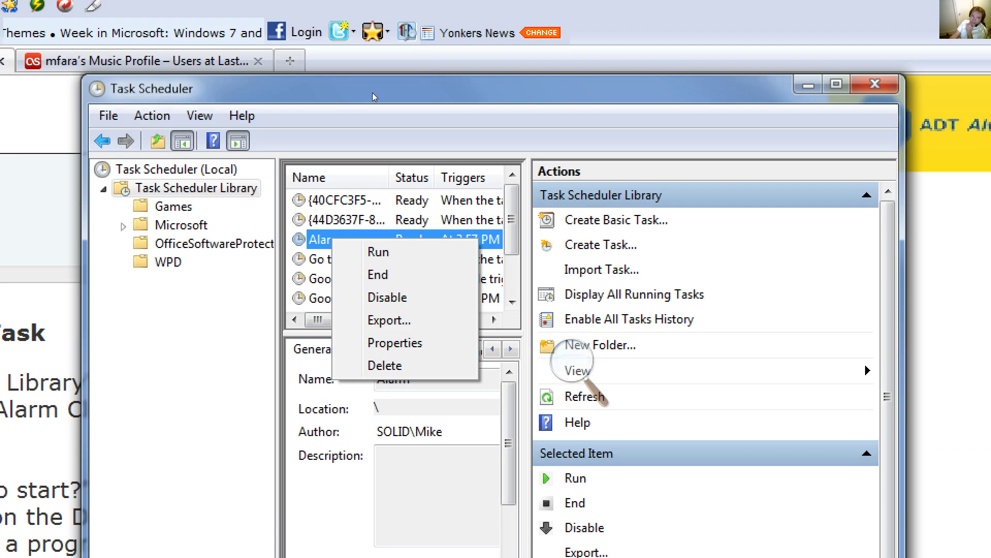
{"action": "key", "text": "Down"}
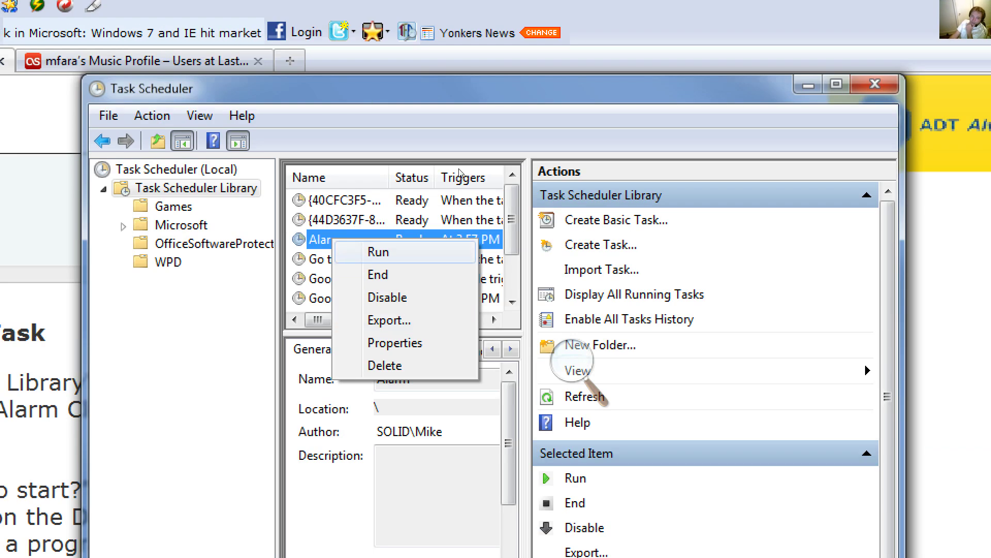
{"action": "key", "text": "Escape"}
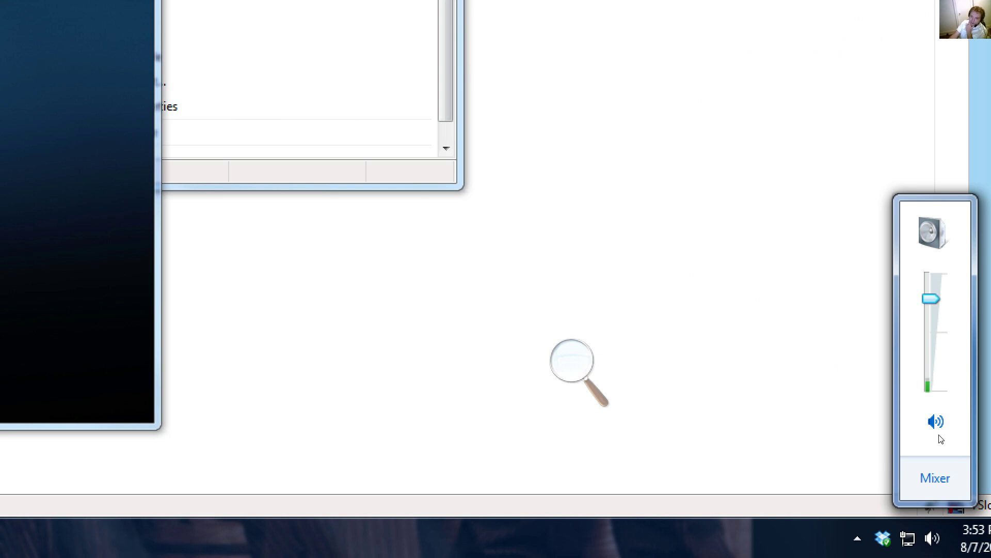
Lower Windows Media Player's volume to about 68 while the alarm song plays
{"action": "scroll", "coordinate": [941, 431], "scroll_direction": "down", "scroll_amount": 5}
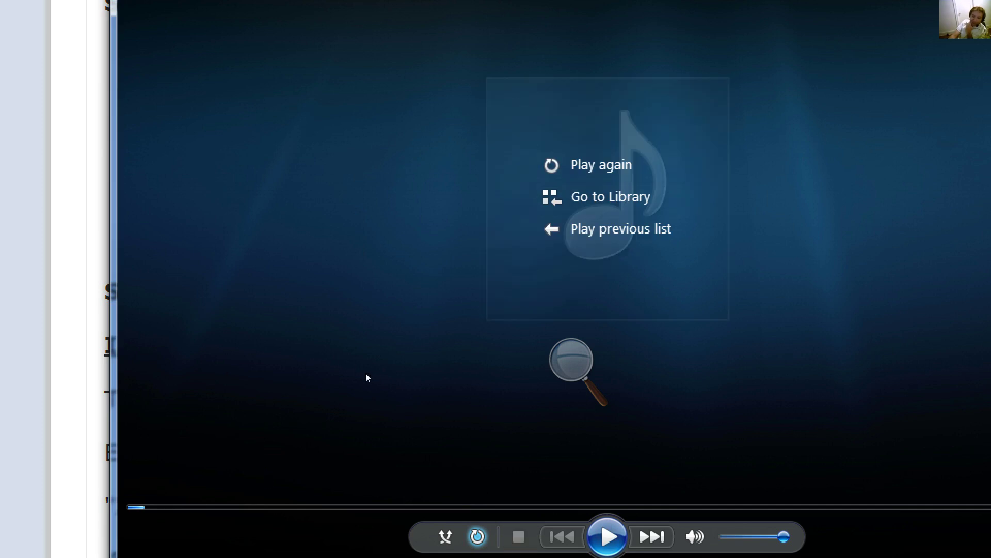
{"action": "key", "text": "Tab"}
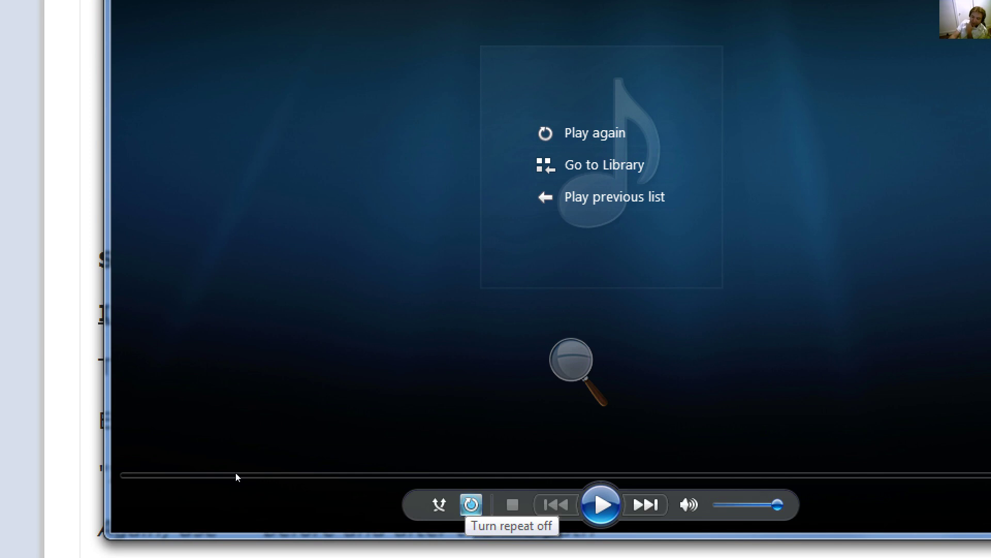
{"action": "key", "text": "Tab"}
{"action": "key", "text": "Tab"}
{"action": "key", "text": "Tab"}
{"action": "key", "text": "Tab"}
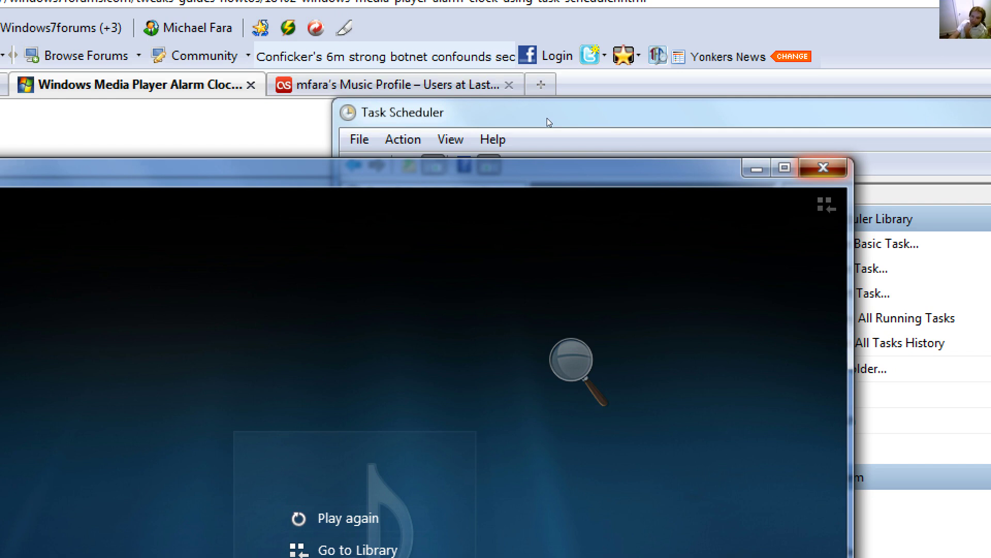
Open the Alarm task's Properties dialog from the Task Scheduler Library list
{"action": "left_click", "coordinate": [546, 118]}
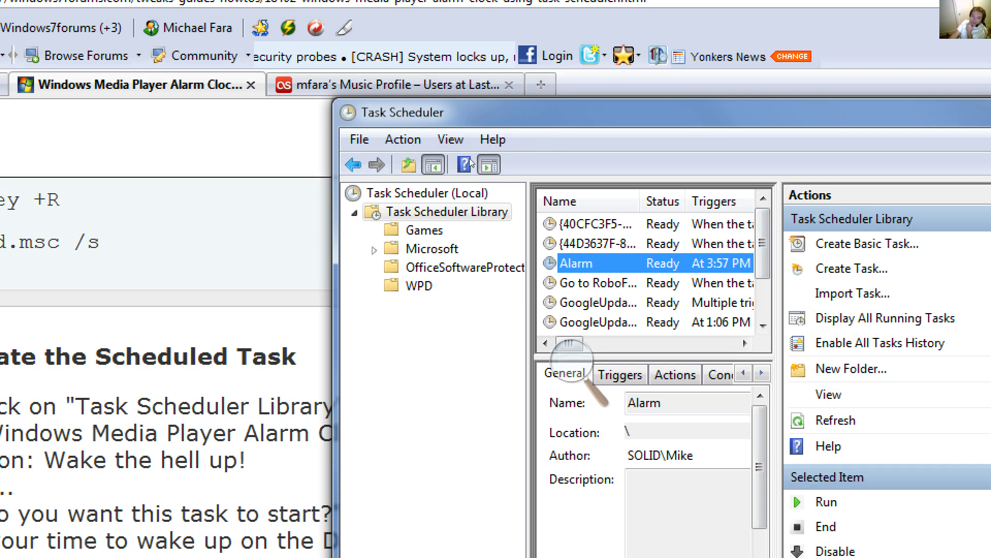
{"action": "key", "text": "shift+F10"}
{"action": "key", "text": "Down"}
{"action": "key", "text": "Down"}
{"action": "key", "text": "Down"}
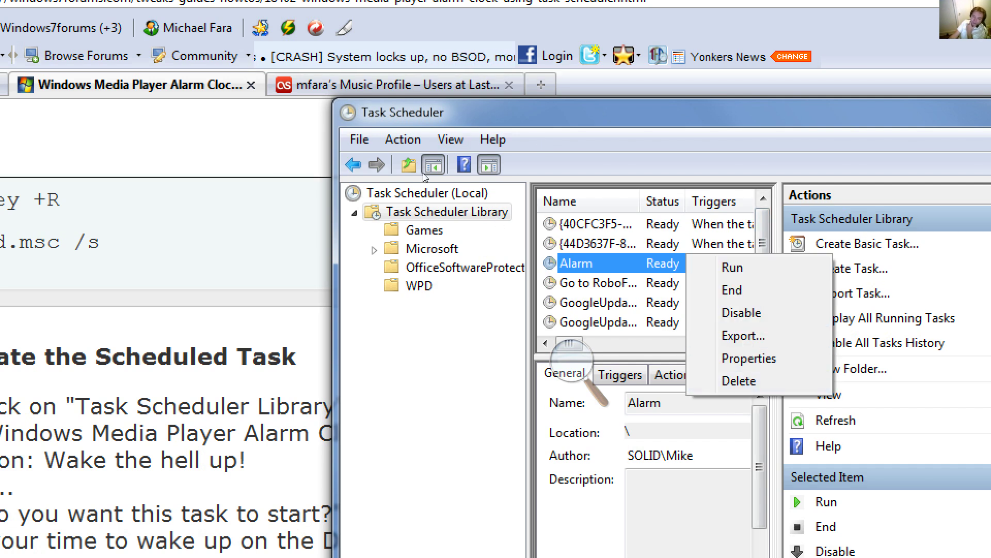
{"action": "key", "text": "Escape"}
{"action": "key", "text": "Down"}
{"action": "key", "text": "Up"}
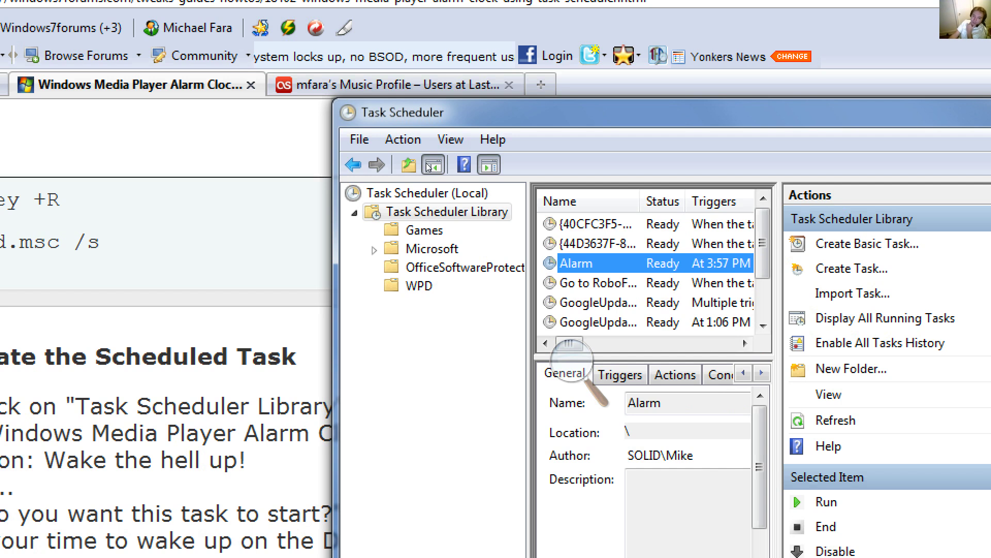
{"action": "key", "text": "shift+F10"}
{"action": "key", "text": "Down"}
{"action": "key", "text": "Down"}
{"action": "key", "text": "Down"}
{"action": "key", "text": "Down"}
{"action": "key", "text": "Down"}
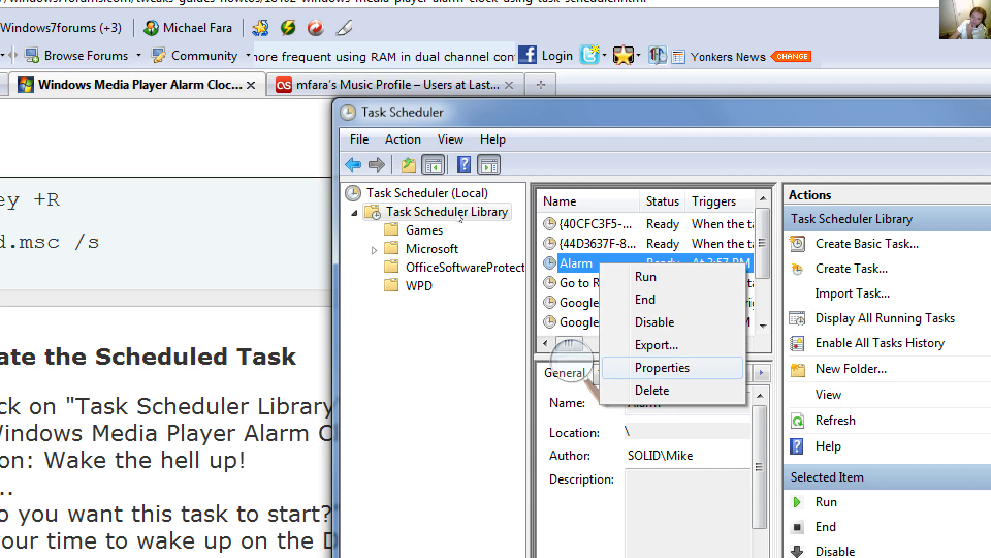
{"action": "key", "text": "Return"}
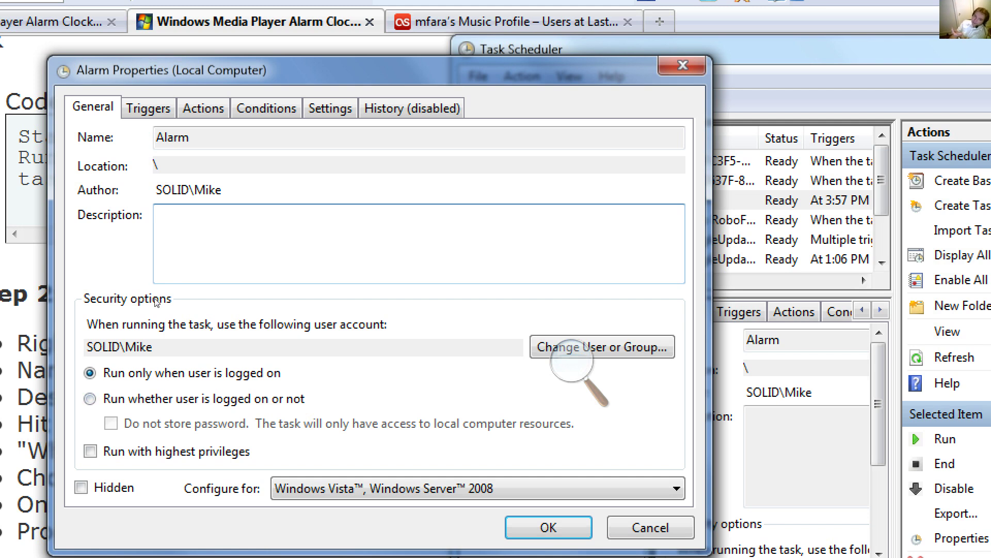
Set the Alarm task to run with highest privileges whether or not the user is logged on
{"action": "key", "text": "alt+i"}
{"action": "key", "text": "alt+w"}
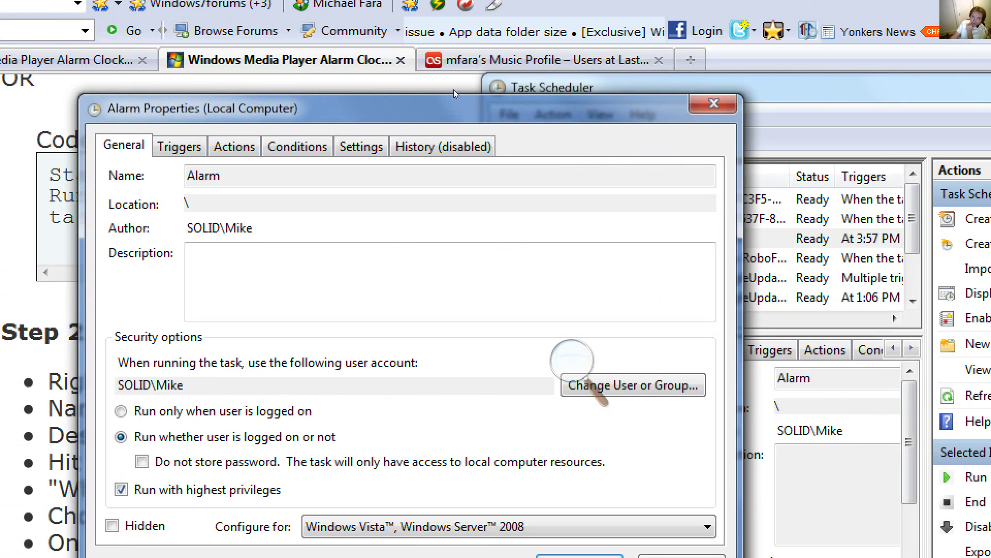
{"action": "left_click_drag", "start_coordinate": [650, 77], "coordinate": [243, 310]}
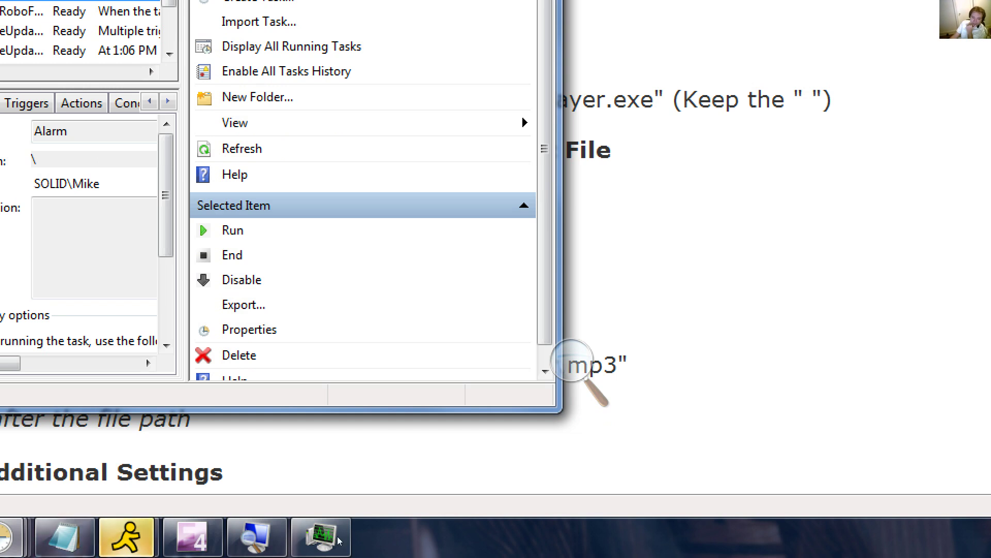
Test-run the Alarm task with its Run command
{"action": "left_click", "coordinate": [323, 537]}
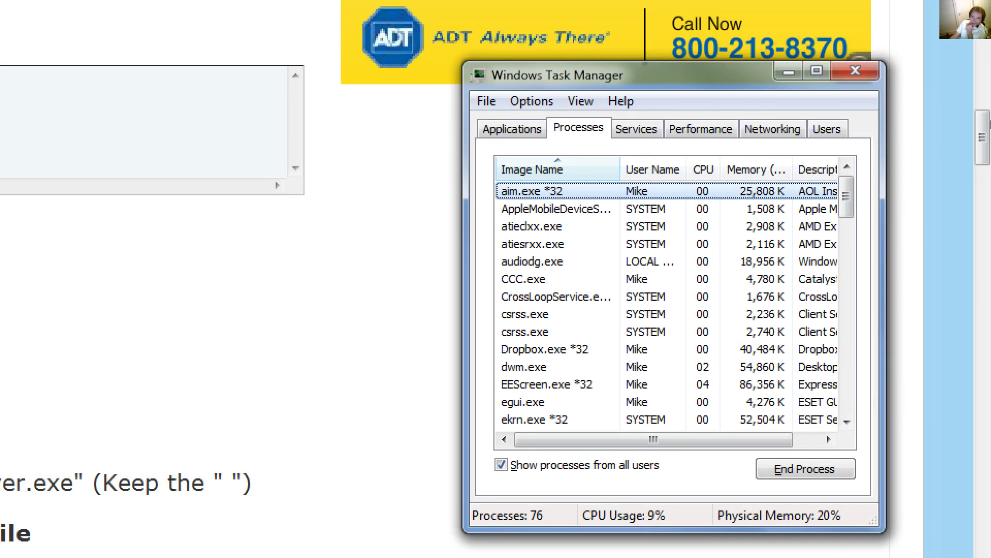
{"action": "scroll", "coordinate": [825, 217], "scroll_direction": "down", "scroll_amount": 14}
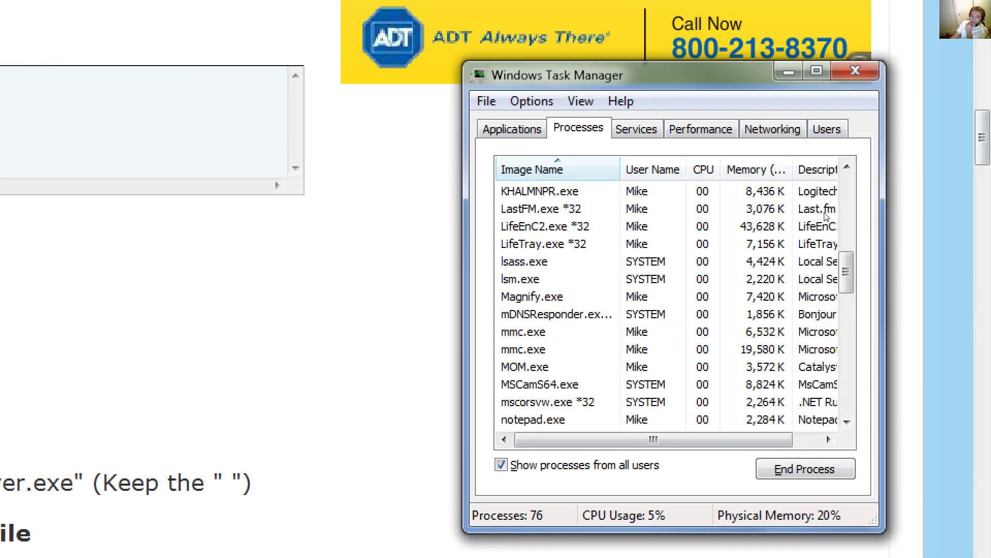
{"action": "scroll", "coordinate": [825, 217], "scroll_direction": "up", "scroll_amount": 3}
{"action": "scroll", "coordinate": [826, 217], "scroll_direction": "up", "scroll_amount": 3}
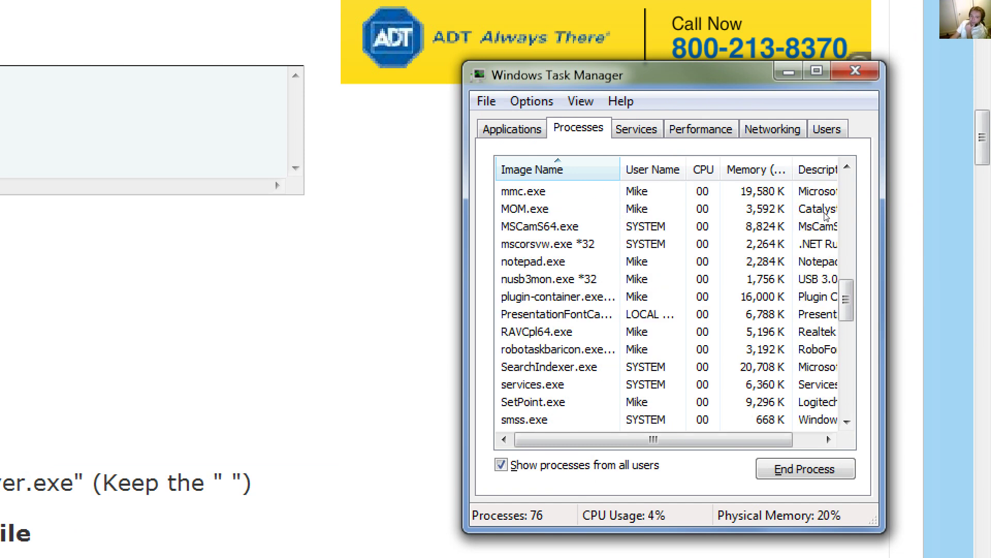
{"action": "scroll", "coordinate": [825, 217], "scroll_direction": "down", "scroll_amount": 2}
{"action": "scroll", "coordinate": [825, 217], "scroll_direction": "down", "scroll_amount": 3}
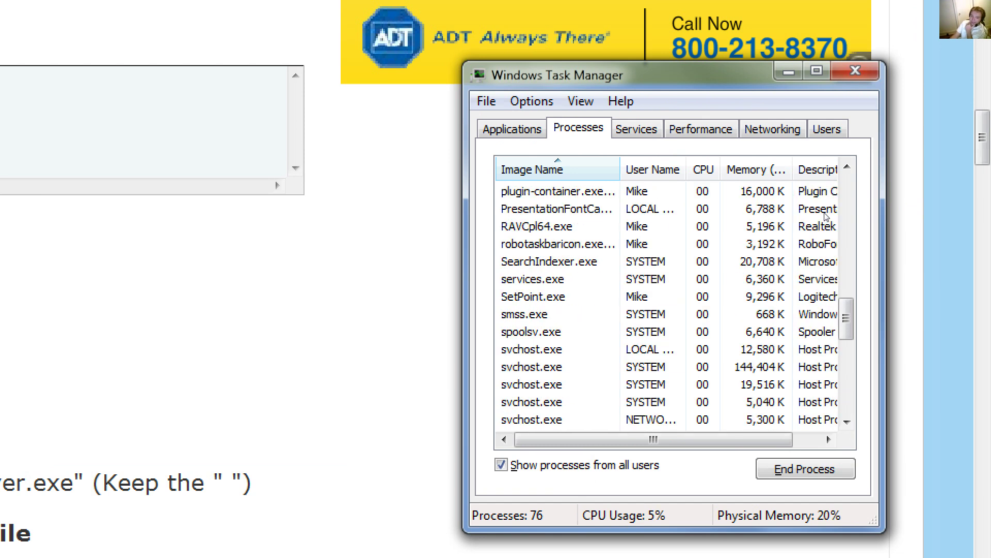
{"action": "scroll", "coordinate": [825, 217], "scroll_direction": "up", "scroll_amount": 2}
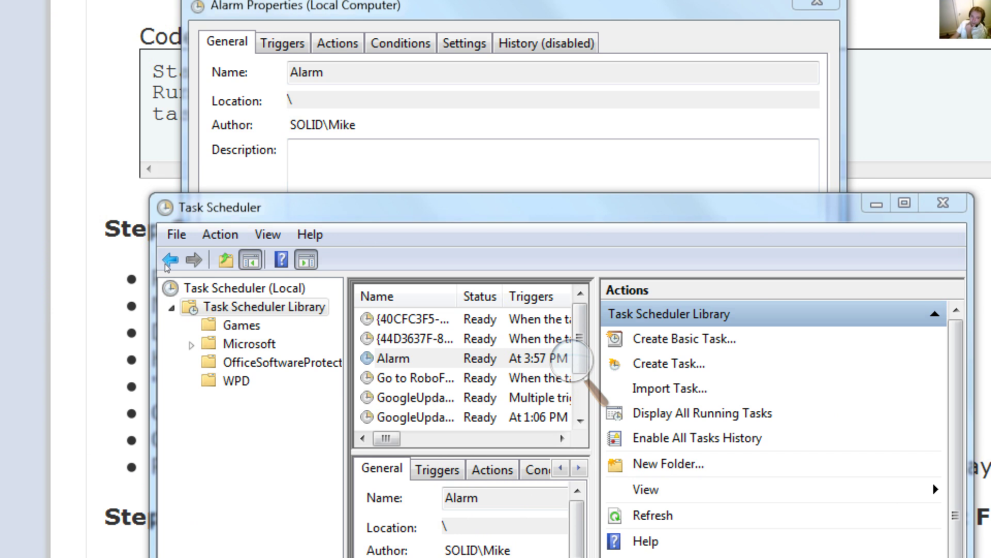
{"action": "right_click", "coordinate": [397, 358]}
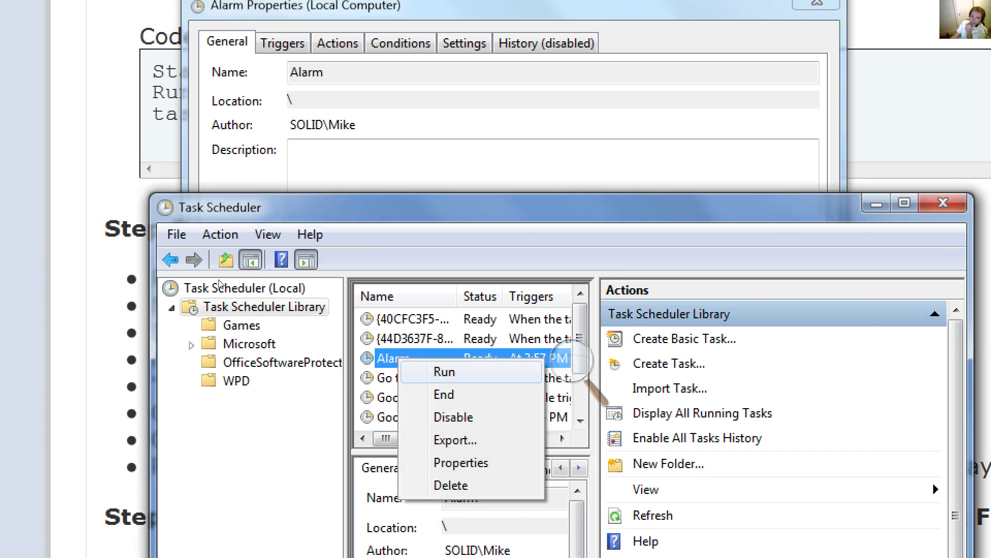
{"action": "left_click", "coordinate": [445, 372]}
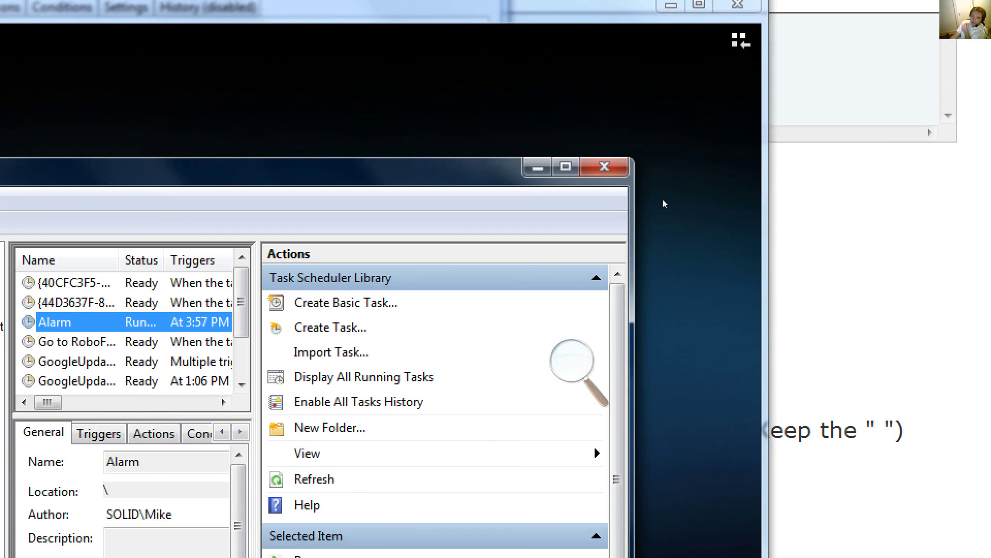
Confirm wmplayer.exe started in the process list, then close the media player window
{"action": "scroll", "coordinate": [849, 211], "scroll_direction": "down", "scroll_amount": 8}
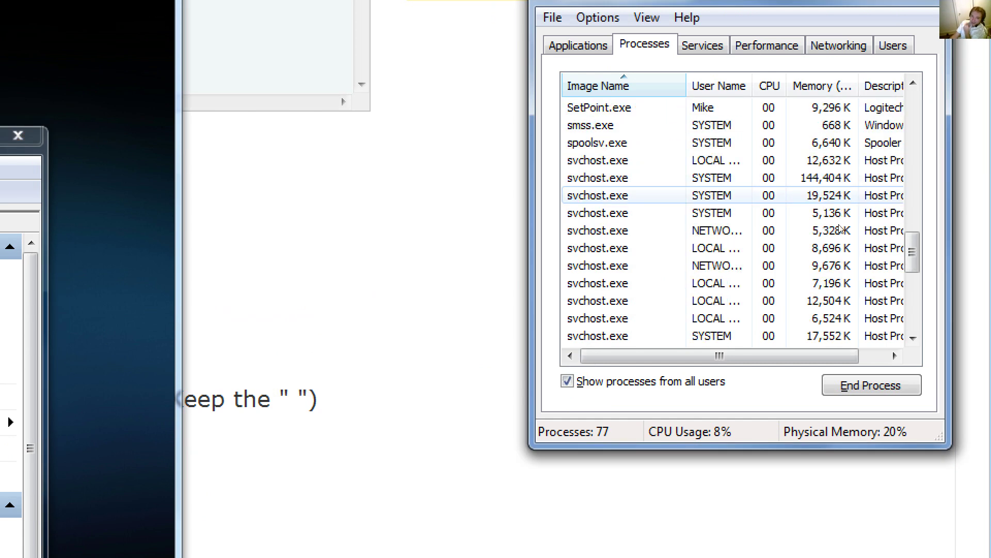
{"action": "scroll", "coordinate": [839, 235], "scroll_direction": "down", "scroll_amount": 1}
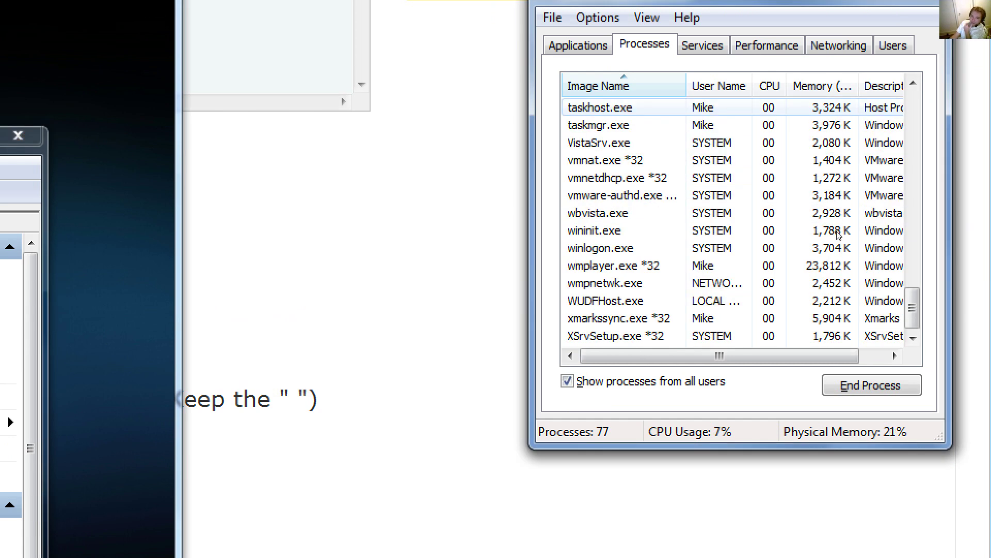
{"action": "left_click", "coordinate": [793, 264]}
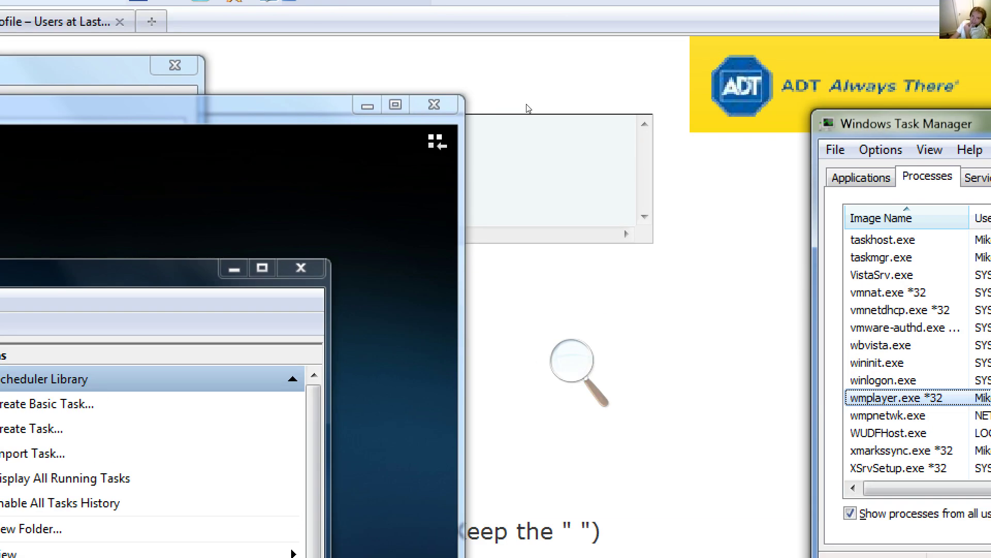
{"action": "left_click", "coordinate": [435, 105]}
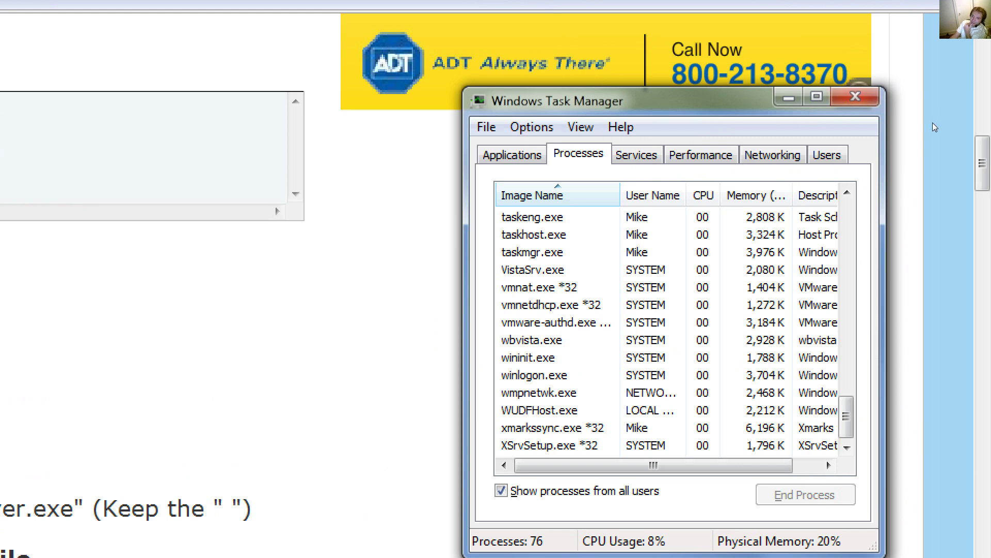
Close Task Manager, dismiss the open-dialogs error, then close Alarm Properties and Task Scheduler
{"action": "key", "text": "alt+F4"}
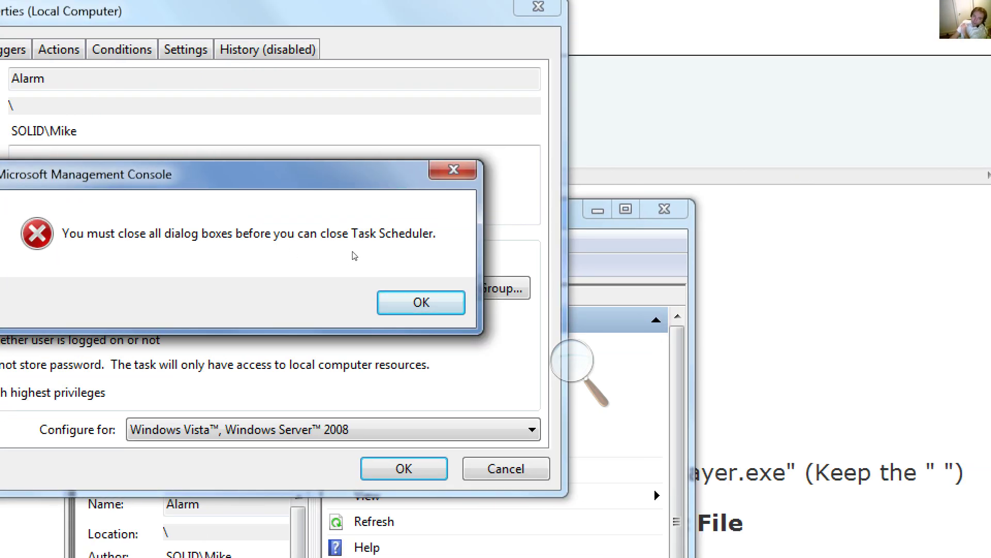
{"action": "key", "text": "Return"}
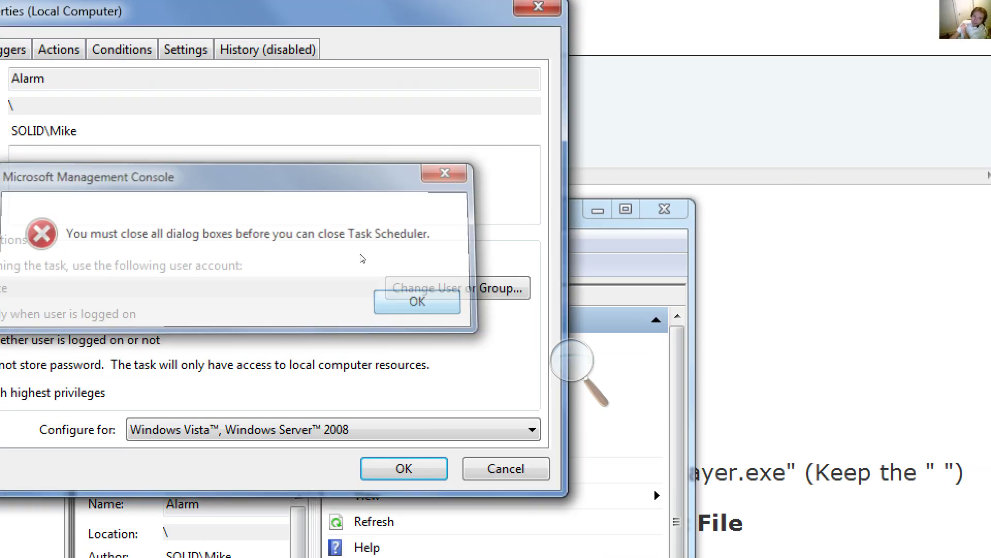
{"action": "key", "text": "Escape"}
{"action": "key", "text": "alt+F4"}
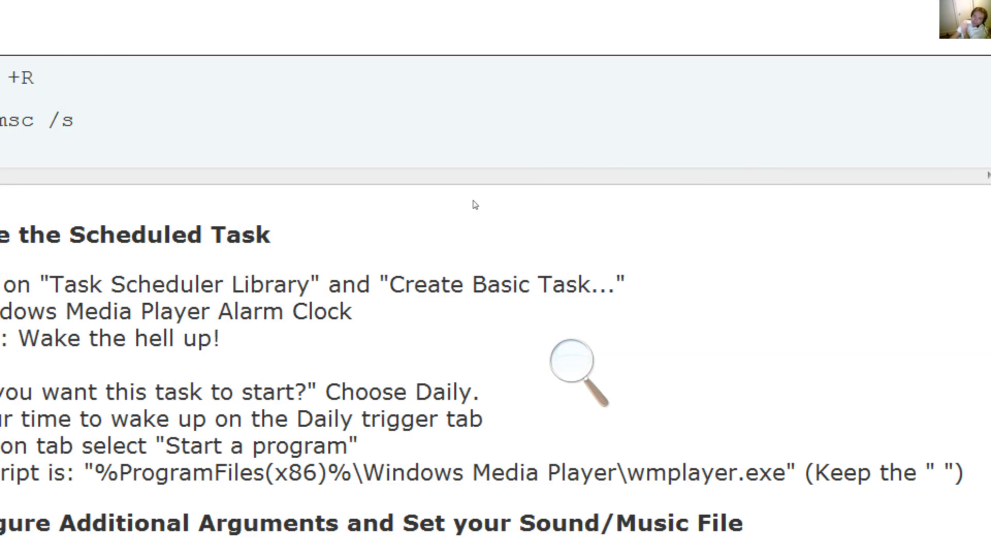
{"action": "scroll", "coordinate": [230, 510], "scroll_direction": "down", "scroll_amount": 3}
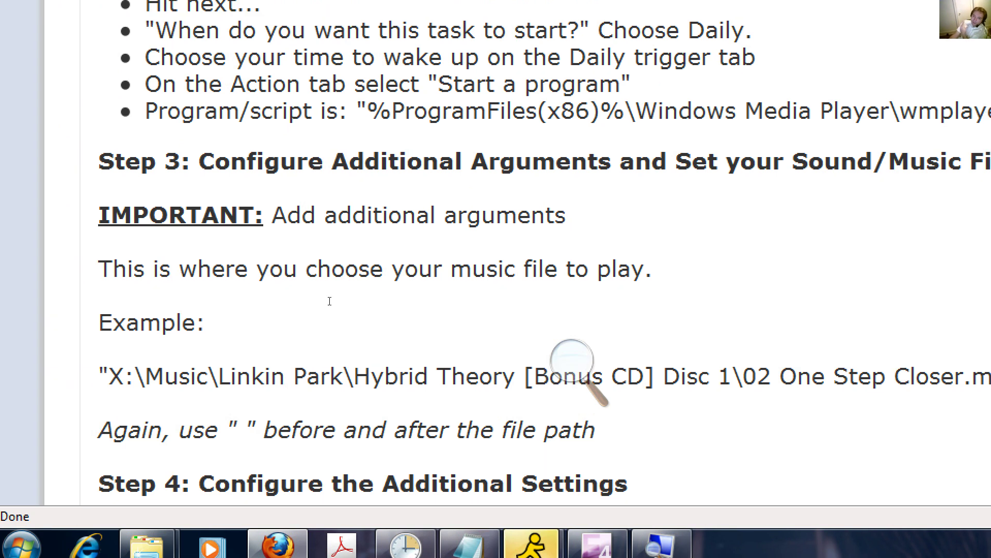
{"action": "scroll", "coordinate": [277, 392], "scroll_direction": "down", "scroll_amount": 10}
{"action": "scroll", "coordinate": [277, 392], "scroll_direction": "down", "scroll_amount": 5}
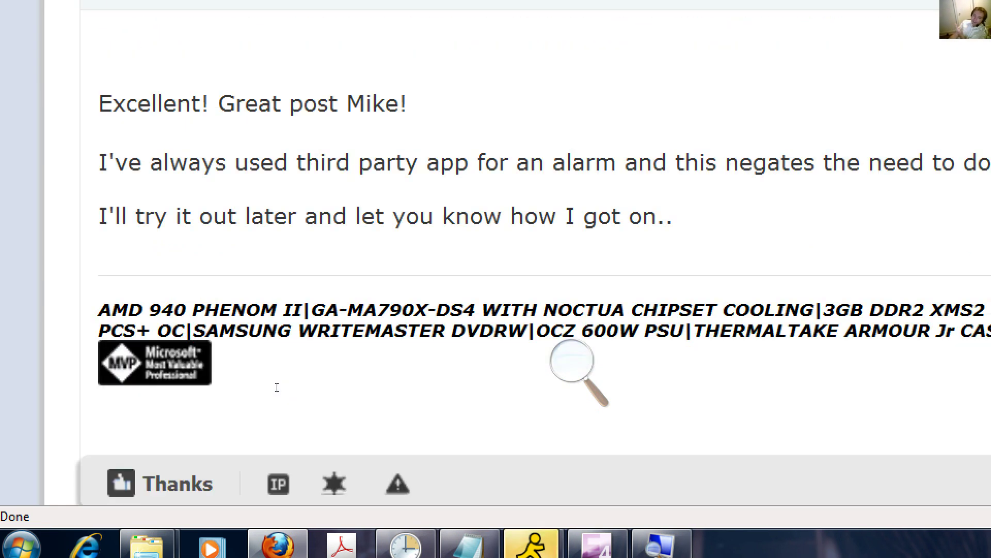
{"action": "scroll", "coordinate": [277, 387], "scroll_direction": "up", "scroll_amount": 10}
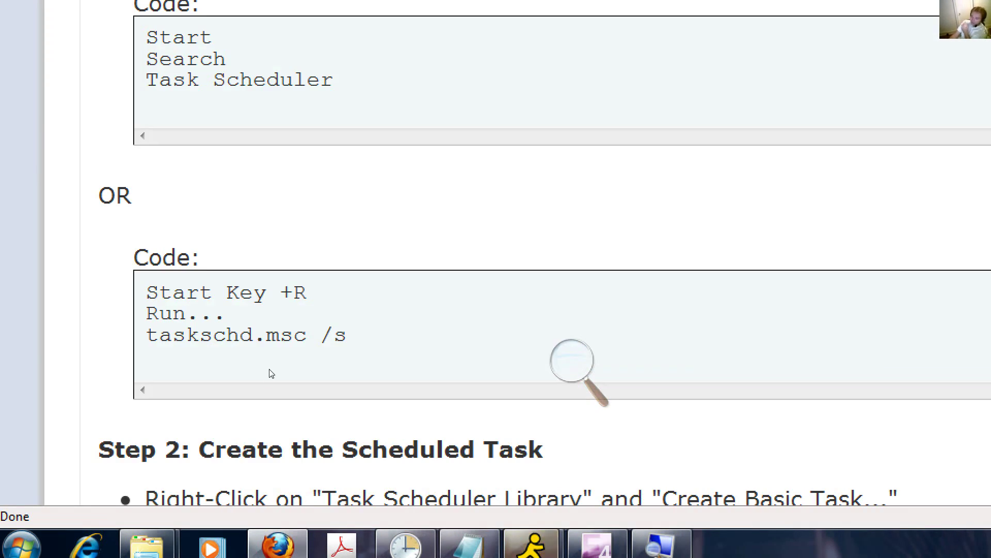
{"action": "scroll", "coordinate": [274, 390], "scroll_direction": "up", "scroll_amount": 5}
{"action": "scroll", "coordinate": [271, 392], "scroll_direction": "up", "scroll_amount": 5}
{"action": "scroll", "coordinate": [272, 382], "scroll_direction": "down", "scroll_amount": 9}
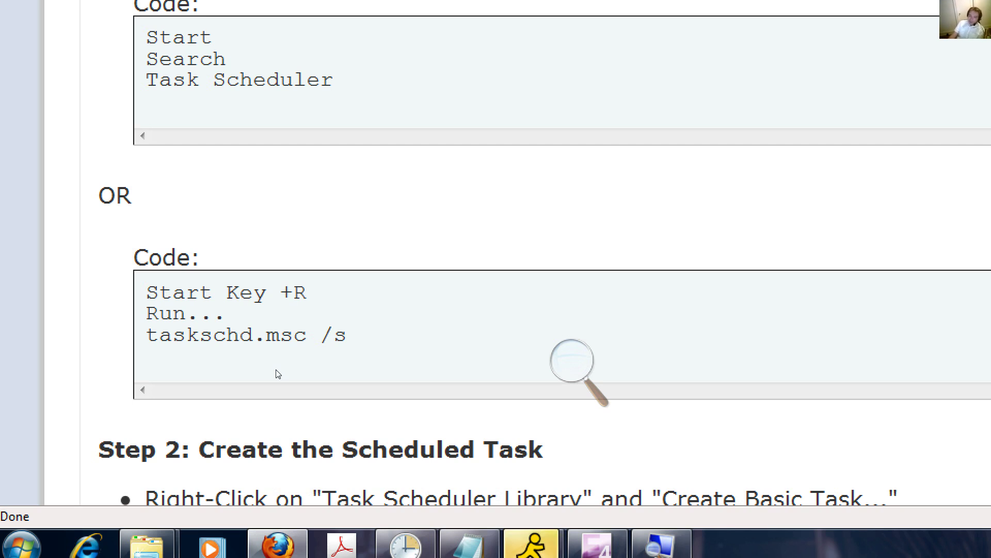
Scroll the forum post past Steps 2–4 to the Step 5 section and its XML update note
{"action": "scroll", "coordinate": [278, 375], "scroll_direction": "down", "scroll_amount": 6}
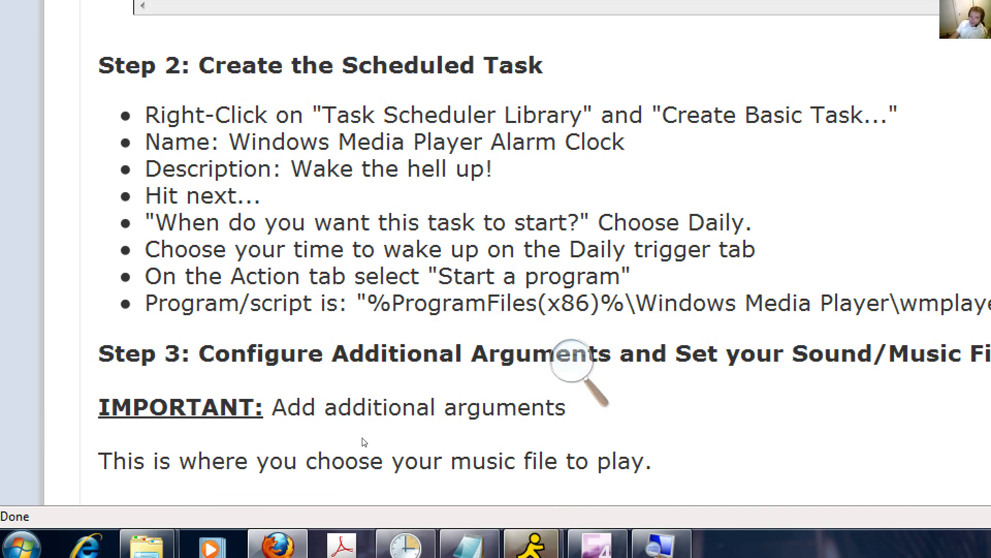
{"action": "scroll", "coordinate": [364, 442], "scroll_direction": "down", "scroll_amount": 20}
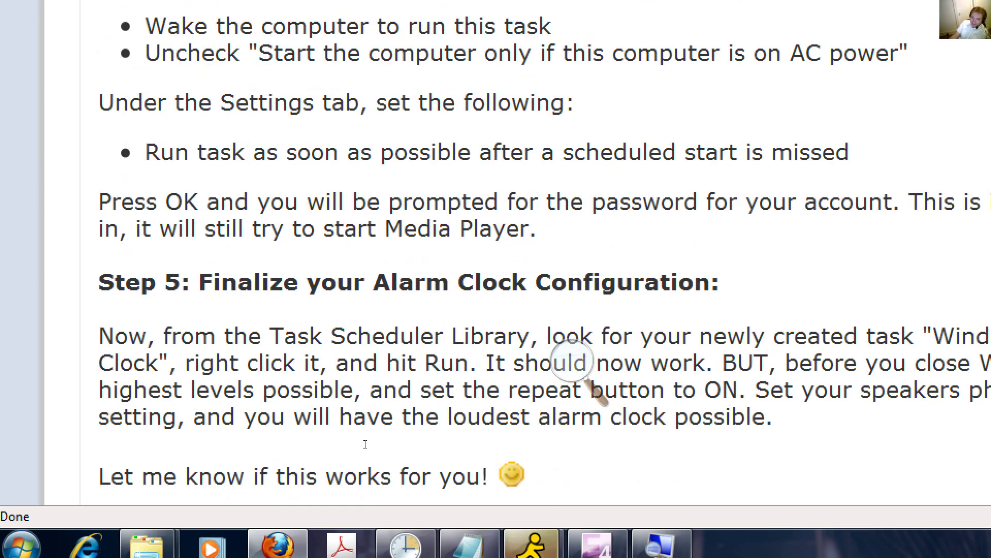
{"action": "scroll", "coordinate": [364, 444], "scroll_direction": "up", "scroll_amount": 20}
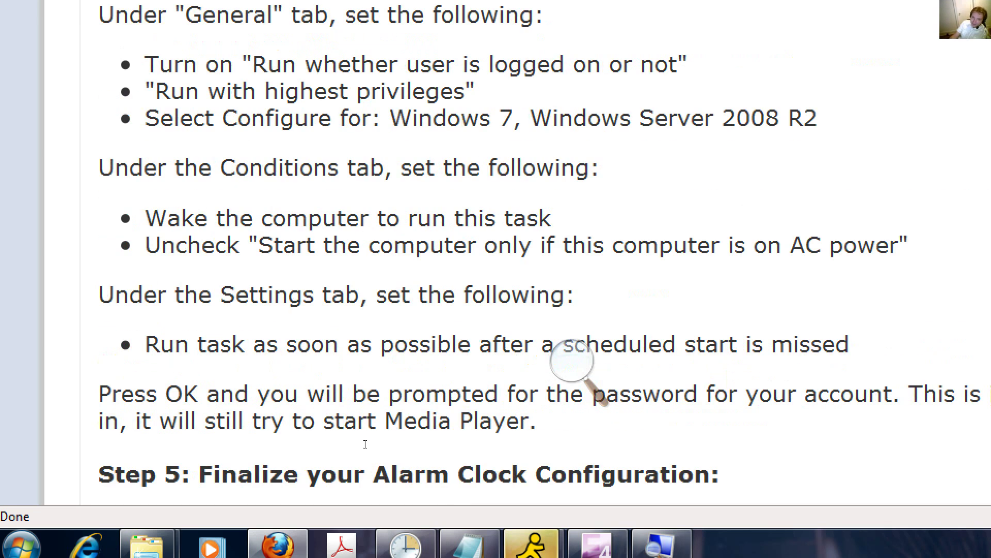
{"action": "scroll", "coordinate": [364, 447], "scroll_direction": "up", "scroll_amount": 5}
{"action": "scroll", "coordinate": [365, 447], "scroll_direction": "up", "scroll_amount": 6}
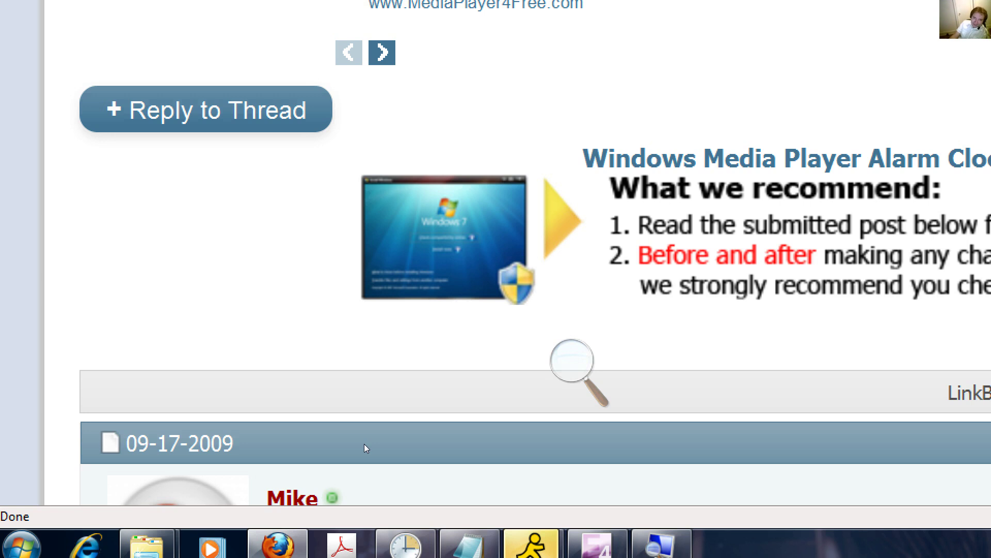
{"action": "scroll", "coordinate": [365, 448], "scroll_direction": "down", "scroll_amount": 20}
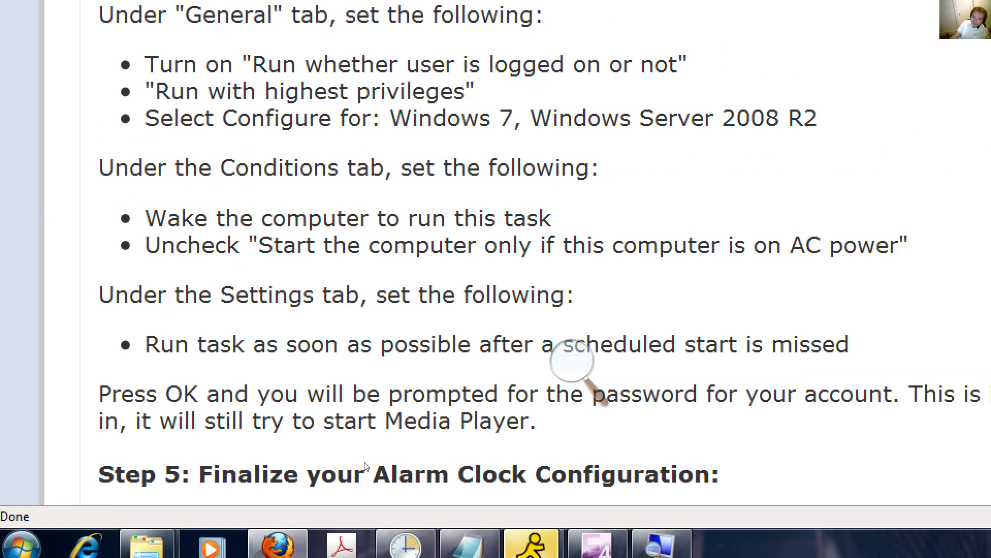
{"action": "scroll", "coordinate": [366, 464], "scroll_direction": "up", "scroll_amount": 8}
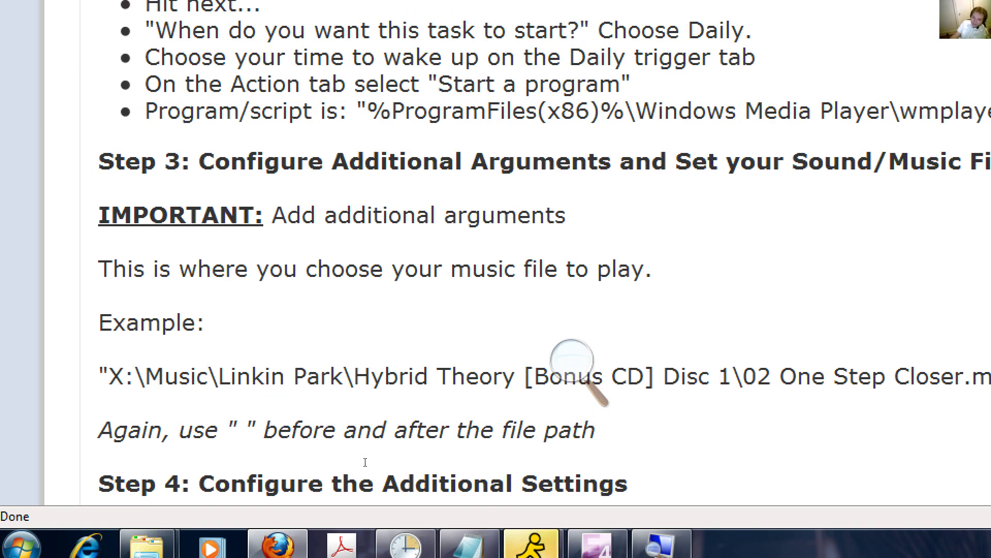
{"action": "scroll", "coordinate": [365, 461], "scroll_direction": "down", "scroll_amount": 15}
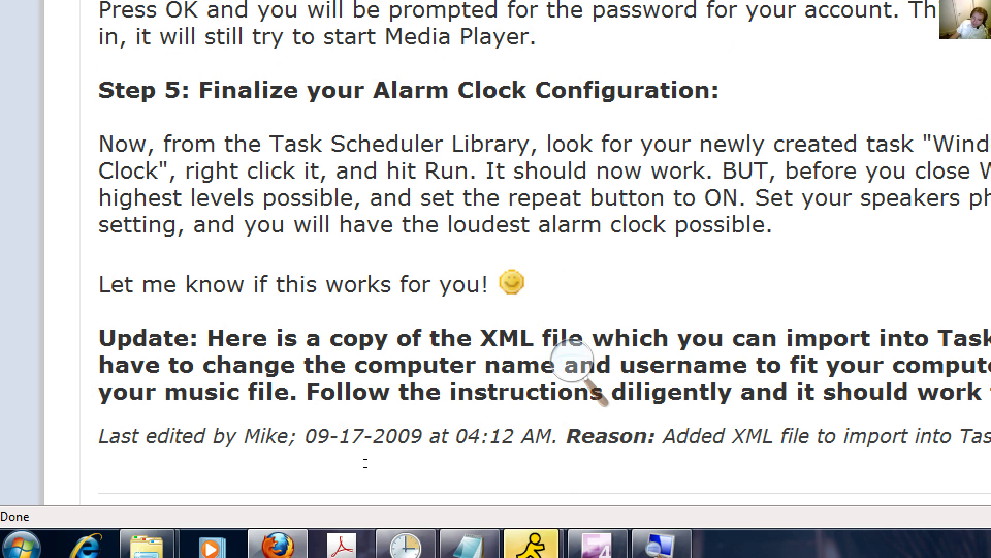